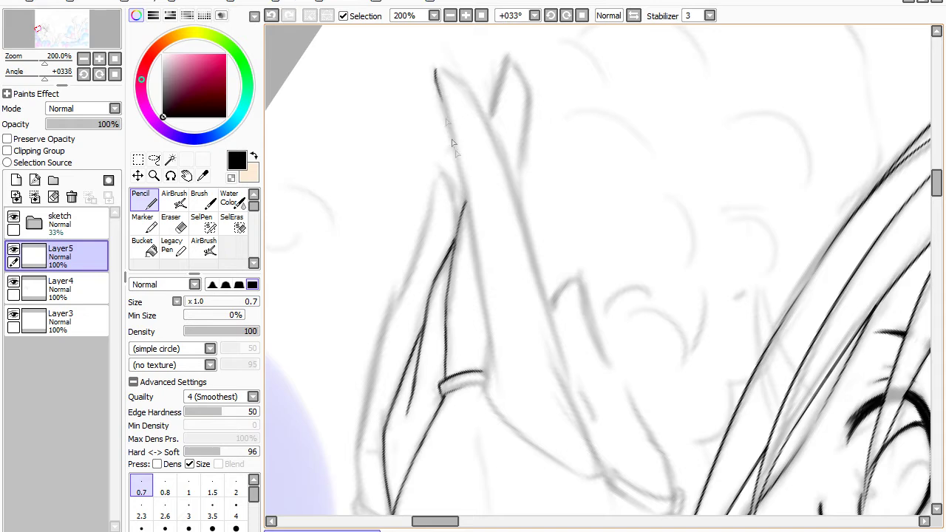
# Ink the outer edge of the front crossed finger from its tip down to the ring on Layer5, using the Pencil at size 0.7
pyautogui.moveTo(444, 104)
pyautogui.mouseDown()
pyautogui.moveTo(458, 163)
pyautogui.moveTo(437, 79)
pyautogui.moveTo(465, 185)
pyautogui.mouseUp()
pyautogui.hotkey('ctrl', 'z')
pyautogui.moveTo(454, 147); pyautogui.dragTo(471, 232)
pyautogui.hotkey('ctrl', 'z')
pyautogui.moveTo(464, 182); pyautogui.dragTo(491, 388)
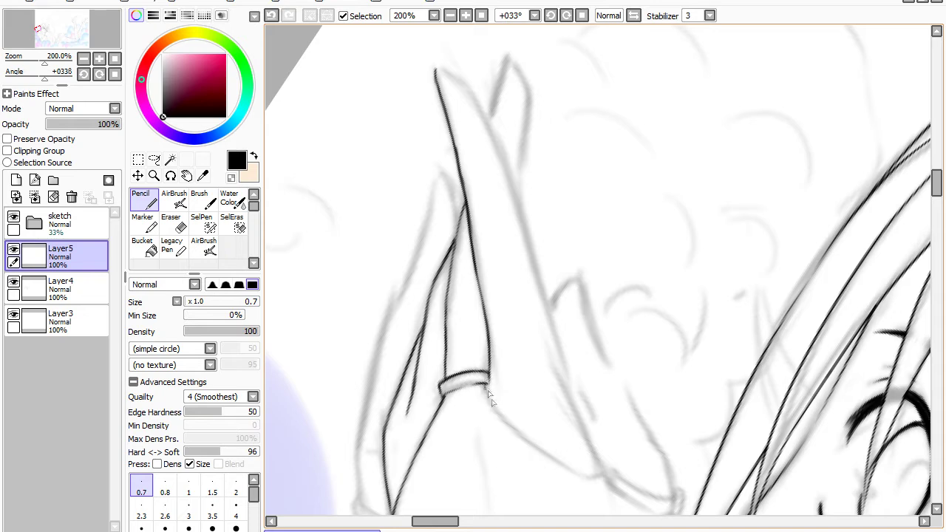
# Ink the curved contour running from the ring to the base of the front crossed finger
pyautogui.moveTo(487, 385)
pyautogui.mouseDown()
pyautogui.moveTo(572, 477)
pyautogui.moveTo(555, 466)
pyautogui.moveTo(590, 481)
pyautogui.moveTo(619, 475)
pyautogui.moveTo(571, 474)
pyautogui.moveTo(604, 473)
pyautogui.mouseUp()
pyautogui.hotkey('ctrl', 'z')
pyautogui.hotkey('ctrl', 'z')
pyautogui.hotkey('ctrl', 'z')
# Ink the front finger's rounded tip and its long opposite edge down to the curve at the finger's base
pyautogui.moveTo(437, 70)
pyautogui.mouseDown()
pyautogui.moveTo(481, 110)
pyautogui.moveTo(525, 235)
pyautogui.mouseUp()
pyautogui.moveTo(494, 139); pyautogui.dragTo(536, 274)
pyautogui.moveTo(526, 241); pyautogui.dragTo(561, 368)
pyautogui.hotkey('ctrl', 'z')
pyautogui.moveTo(528, 247); pyautogui.dragTo(572, 408)
pyautogui.hotkey('ctrl', 'z')
pyautogui.hotkey('ctrl', 'z')
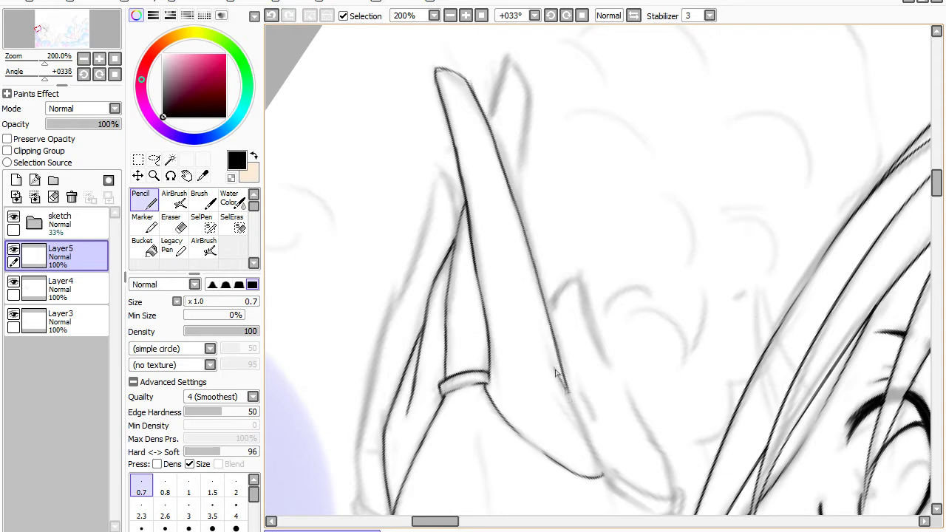
pyautogui.moveTo(556, 373); pyautogui.dragTo(589, 438)
pyautogui.hotkey('ctrl', 'z')
pyautogui.moveTo(604, 474)
pyautogui.mouseDown()
pyautogui.moveTo(615, 494)
pyautogui.moveTo(604, 471)
pyautogui.mouseUp()
# Ink both edges of the second fingertip where it emerges behind the front crossed finger
pyautogui.moveTo(506, 55); pyautogui.dragTo(485, 115)
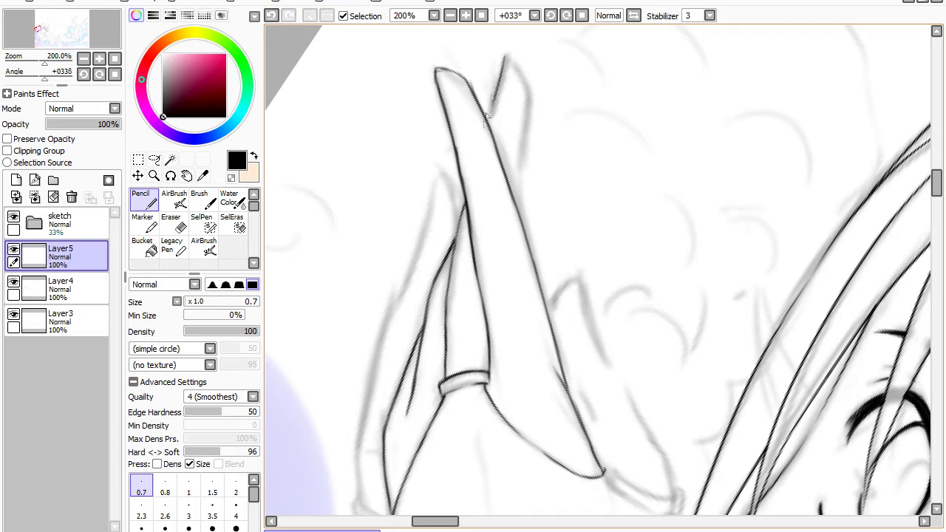
pyautogui.hotkey('ctrl', 'z')
pyautogui.moveTo(500, 79); pyautogui.dragTo(487, 115)
pyautogui.moveTo(519, 71)
pyautogui.mouseDown()
pyautogui.moveTo(526, 93)
pyautogui.moveTo(510, 197)
pyautogui.mouseUp()
pyautogui.hotkey('ctrl', 'z')
pyautogui.moveTo(527, 117); pyautogui.dragTo(514, 190)
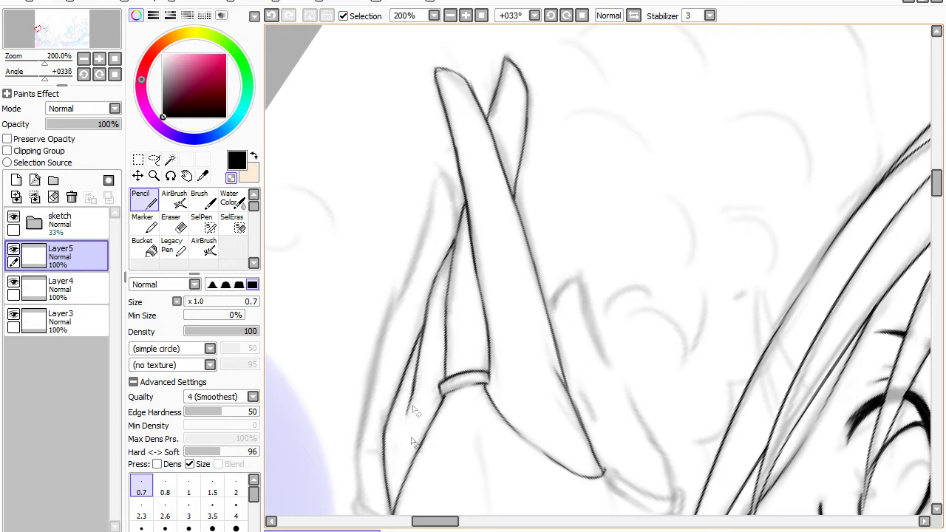
# Ink the small fingernail outlines inside the two crossed fingertips
pyautogui.moveTo(443, 96); pyautogui.dragTo(466, 189)
pyautogui.hotkey('ctrl', 'z')
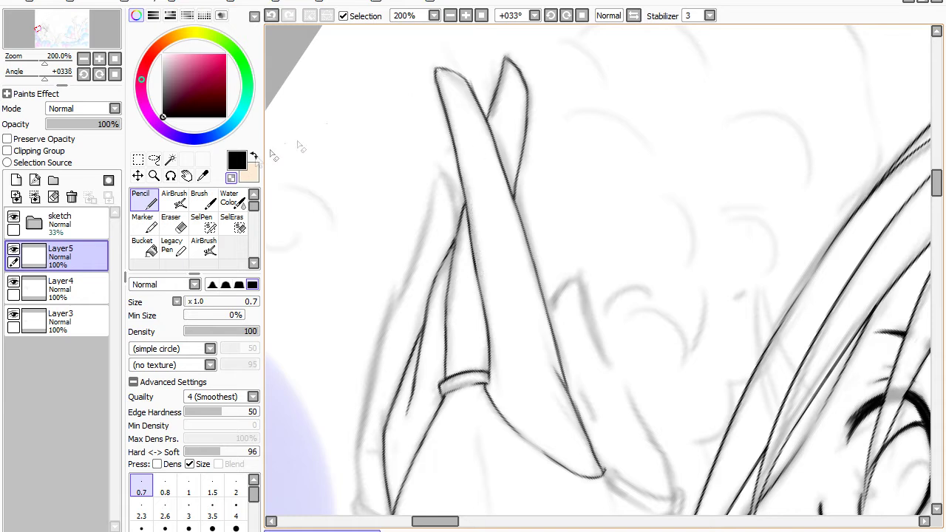
pyautogui.hotkey('ctrl', 'z')
pyautogui.moveTo(452, 72); pyautogui.dragTo(459, 109)
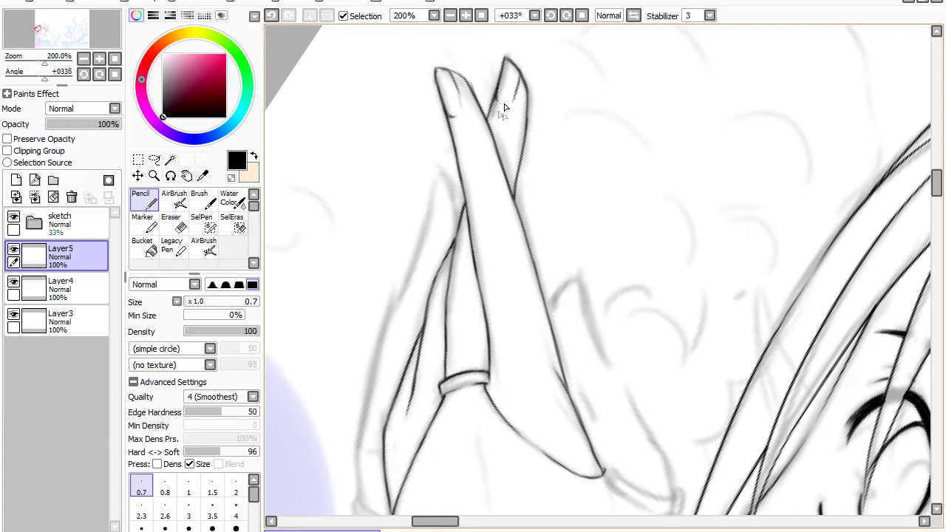
# Ink the tip and upper part of the outer edge of the short finger nearest the face
pyautogui.click(582, 16)
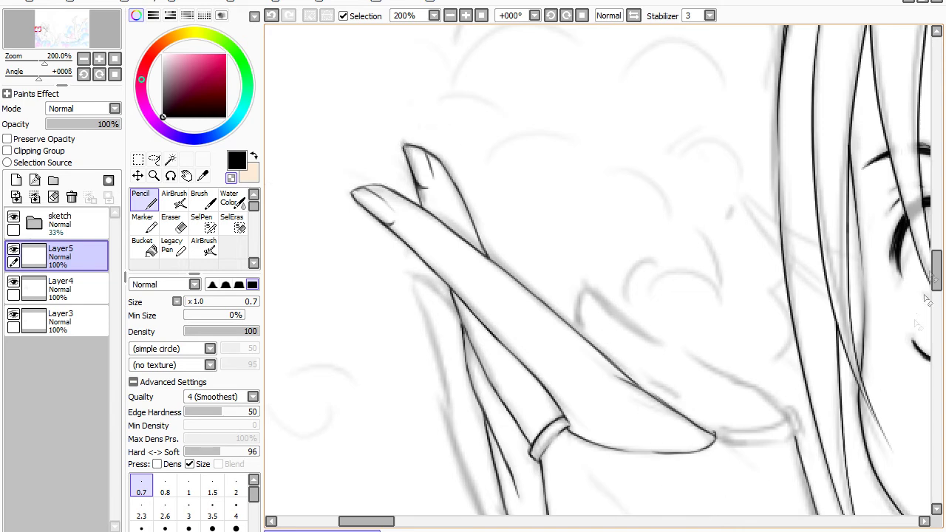
pyautogui.scroll(-5, 927, 299)
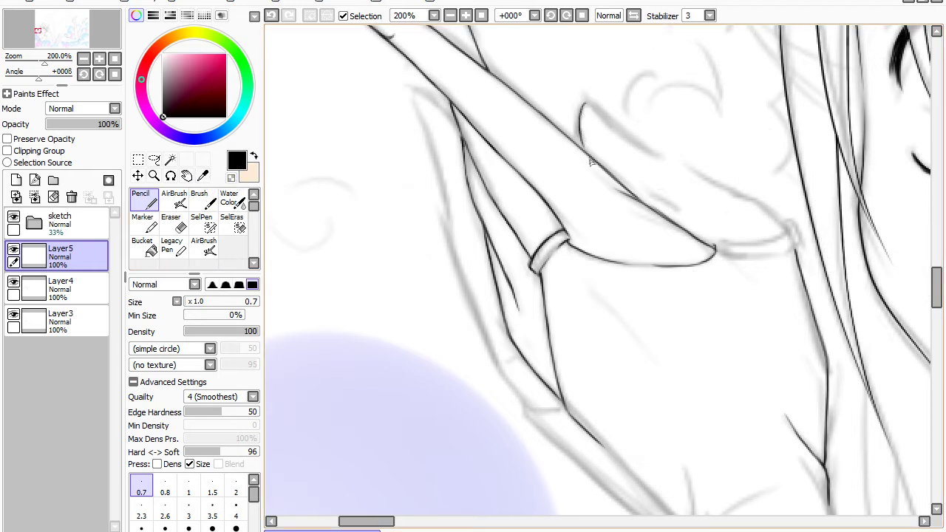
pyautogui.moveTo(588, 105); pyautogui.dragTo(664, 162)
pyautogui.hotkey('ctrl', 'z')
pyautogui.moveTo(590, 106)
pyautogui.mouseDown()
pyautogui.moveTo(673, 161)
pyautogui.moveTo(643, 153)
pyautogui.moveTo(759, 200)
pyautogui.mouseUp()
pyautogui.hotkey('ctrl', 'z')
pyautogui.hotkey('ctrl', 'z')
pyautogui.hotkey('ctrl', 'z')
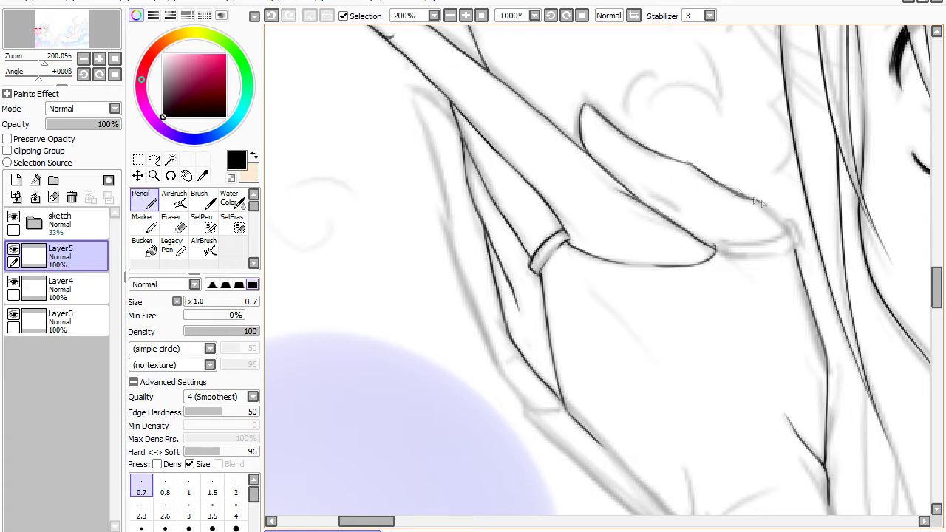
pyautogui.hotkey('ctrl', 'z')
pyautogui.moveTo(685, 162); pyautogui.dragTo(698, 172)
pyautogui.hotkey('ctrl', 'z')
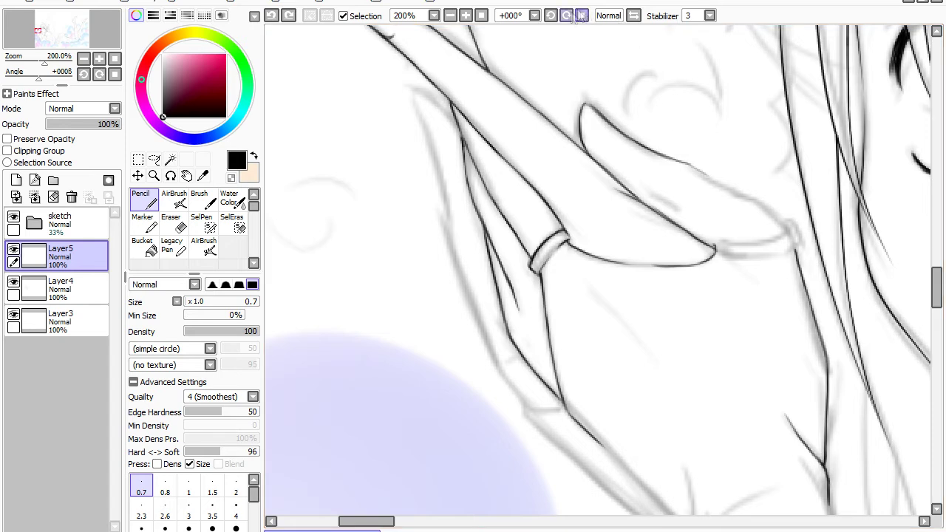
# Extend the short finger's outer edge along the sketch down to its base with the canvas rotated to 56 degrees
pyautogui.click(568, 14)
pyautogui.press('End')
pyautogui.moveTo(734, 275); pyautogui.dragTo(734, 404)
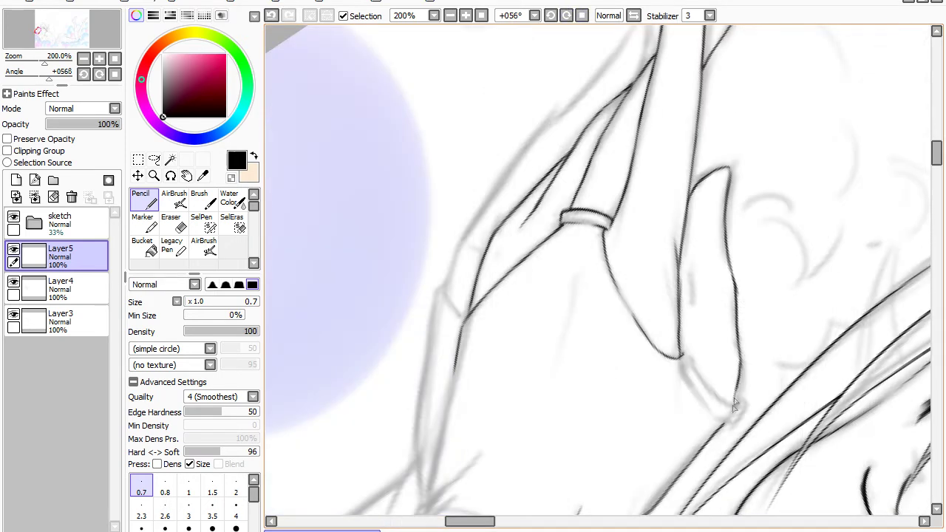
# Ink the narrow band at the base of the short finger and strengthen the edge between it and the front finger
pyautogui.click(231, 178)
pyautogui.click(232, 178)
pyautogui.moveTo(689, 381); pyautogui.dragTo(719, 415)
pyautogui.moveTo(679, 360); pyautogui.dragTo(708, 405)
pyautogui.moveTo(682, 359); pyautogui.dragTo(737, 416)
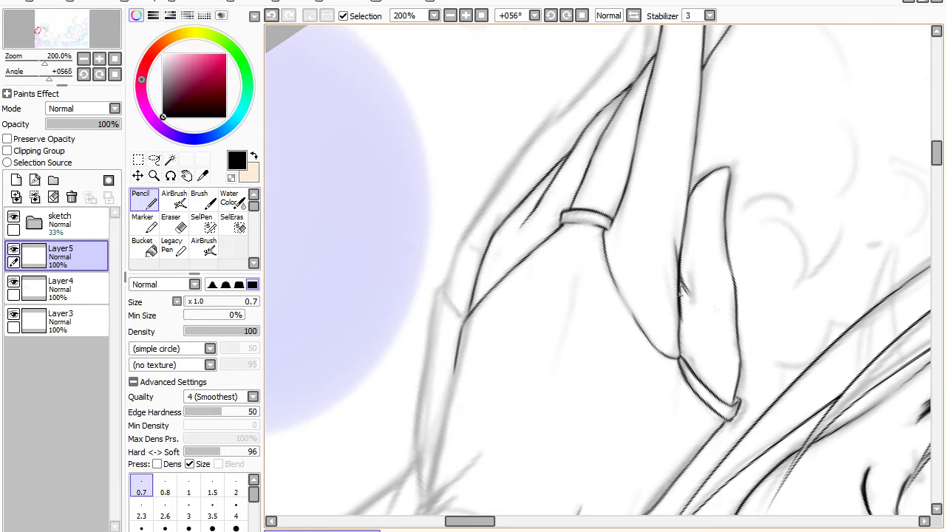
pyautogui.moveTo(683, 293); pyautogui.dragTo(686, 348)
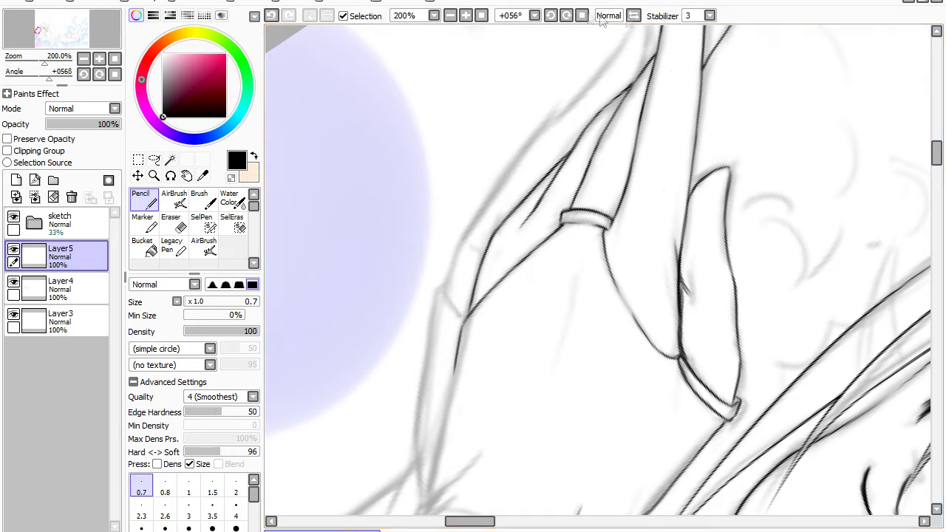
pyautogui.press('Home')
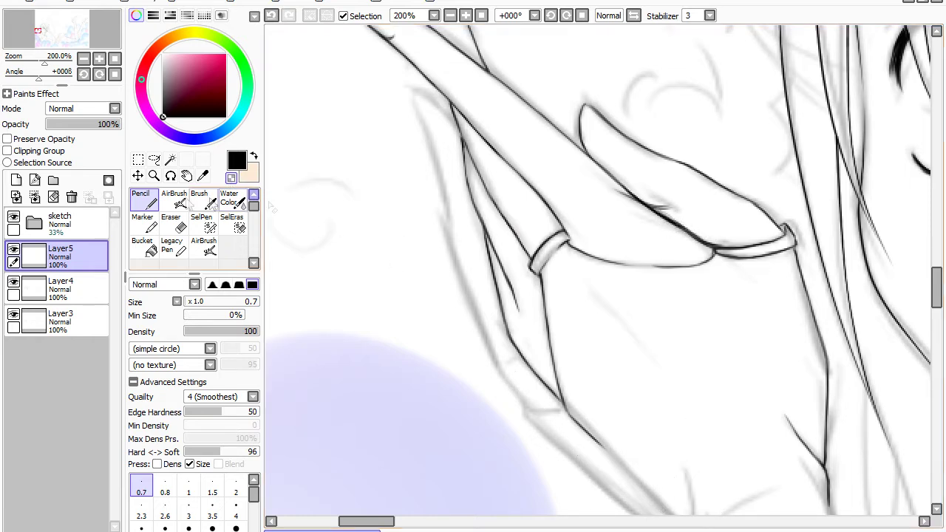
# Ink the outermost finger's rounded tip and long outer edge down to its lower joint, cleaning up the line
pyautogui.moveTo(475, 190); pyautogui.dragTo(532, 237)
pyautogui.moveTo(473, 144); pyautogui.dragTo(491, 210)
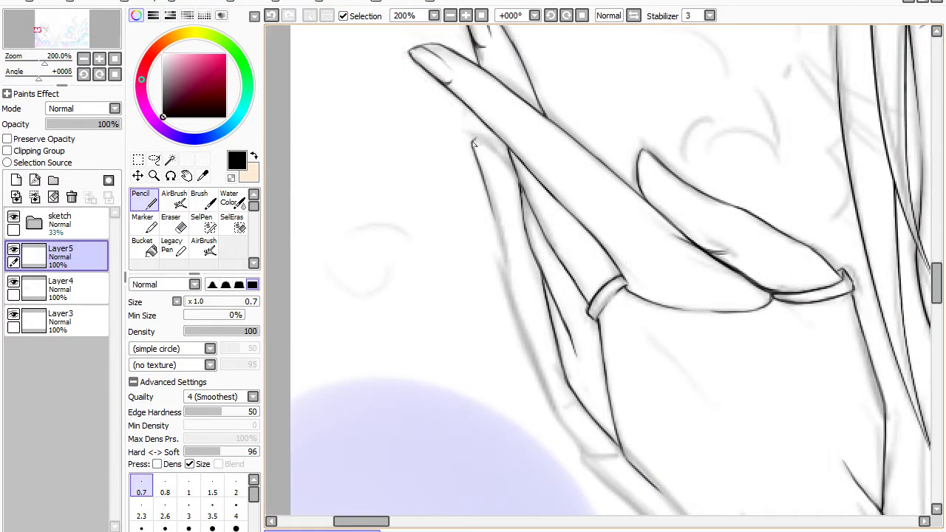
pyautogui.moveTo(495, 143); pyautogui.dragTo(518, 199)
pyautogui.moveTo(474, 152)
pyautogui.mouseDown()
pyautogui.moveTo(527, 343)
pyautogui.moveTo(552, 397)
pyautogui.mouseUp()
pyautogui.hotkey('ctrl', 'z')
pyautogui.hotkey('ctrl', 'z')
pyautogui.moveTo(523, 336); pyautogui.dragTo(584, 452)
pyautogui.moveTo(531, 345); pyautogui.dragTo(573, 438)
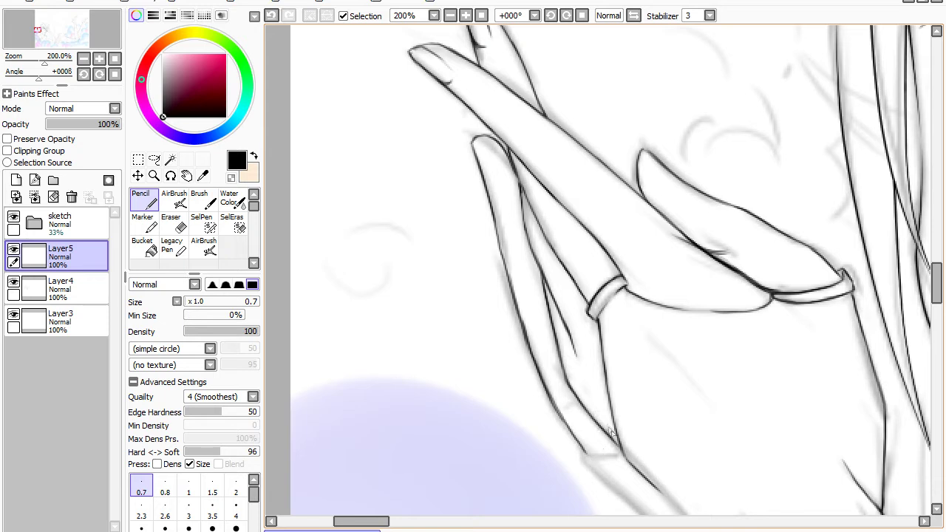
pyautogui.click(232, 177)
pyautogui.moveTo(526, 317)
pyautogui.mouseDown()
pyautogui.moveTo(531, 335)
pyautogui.moveTo(517, 298)
pyautogui.mouseUp()
# Ink the joint line at the base of the outermost finger and the short corner beneath it
pyautogui.scroll(-4, 848, 363)
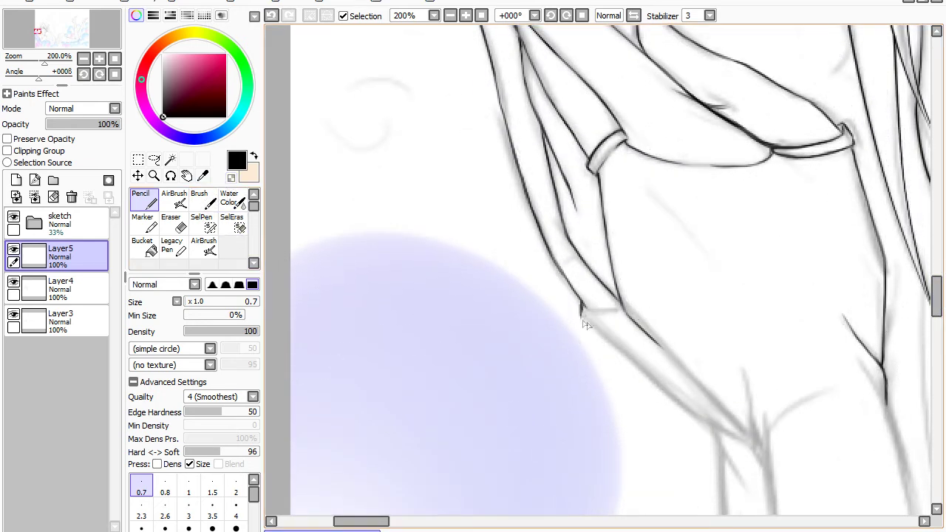
pyautogui.moveTo(582, 317); pyautogui.dragTo(675, 397)
pyautogui.moveTo(583, 309); pyautogui.dragTo(617, 311)
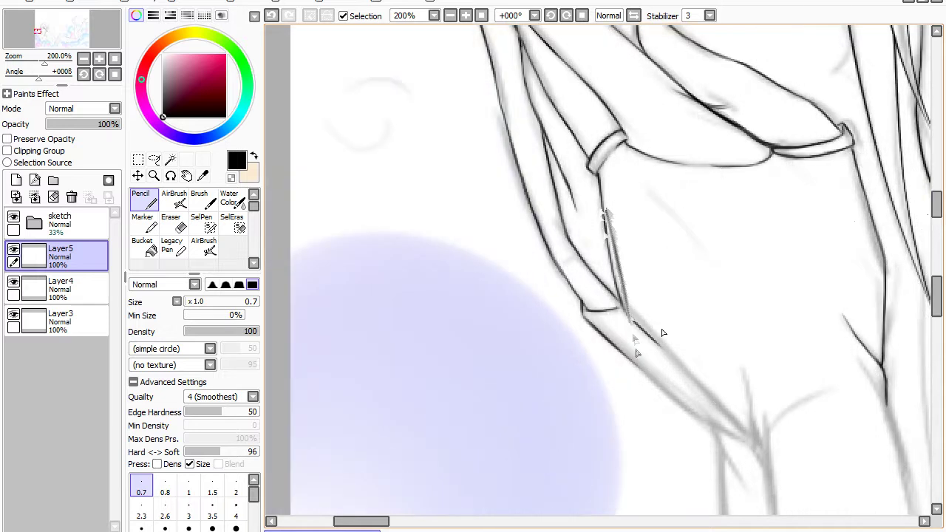
# Ink the inner palm line from the outermost finger's joint down to the wrist, with short crease strokes at the wrist
pyautogui.press('End')
pyautogui.press('End')
pyautogui.press('End')
pyautogui.moveTo(600, 174)
pyautogui.mouseDown()
pyautogui.moveTo(637, 344)
pyautogui.moveTo(642, 327)
pyautogui.mouseUp()
pyautogui.hotkey('ctrl', 'z')
pyautogui.moveTo(627, 358)
pyautogui.mouseDown()
pyautogui.moveTo(663, 276)
pyautogui.moveTo(628, 360)
pyautogui.moveTo(660, 316)
pyautogui.moveTo(622, 393)
pyautogui.mouseUp()
pyautogui.hotkey('ctrl', 'z')
pyautogui.hotkey('ctrl', 'z')
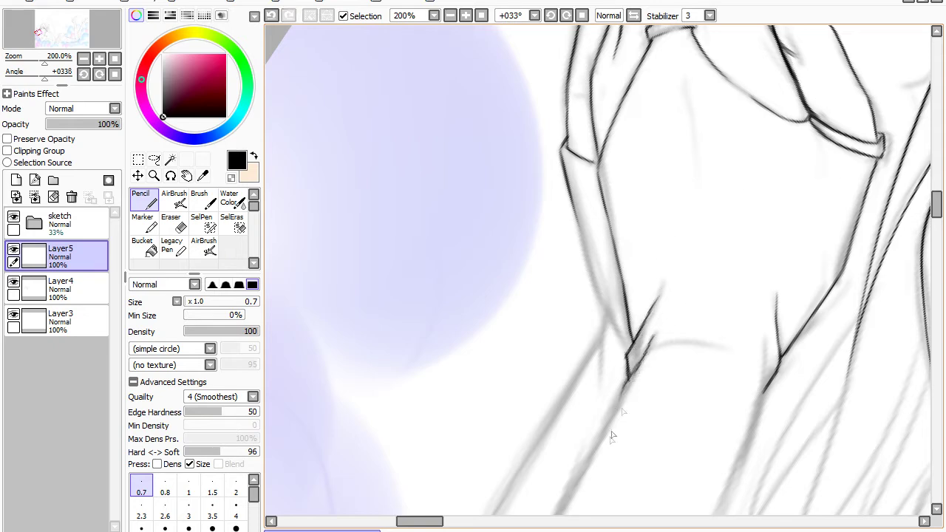
pyautogui.hotkey('ctrl', 'z')
pyautogui.moveTo(653, 336); pyautogui.dragTo(622, 396)
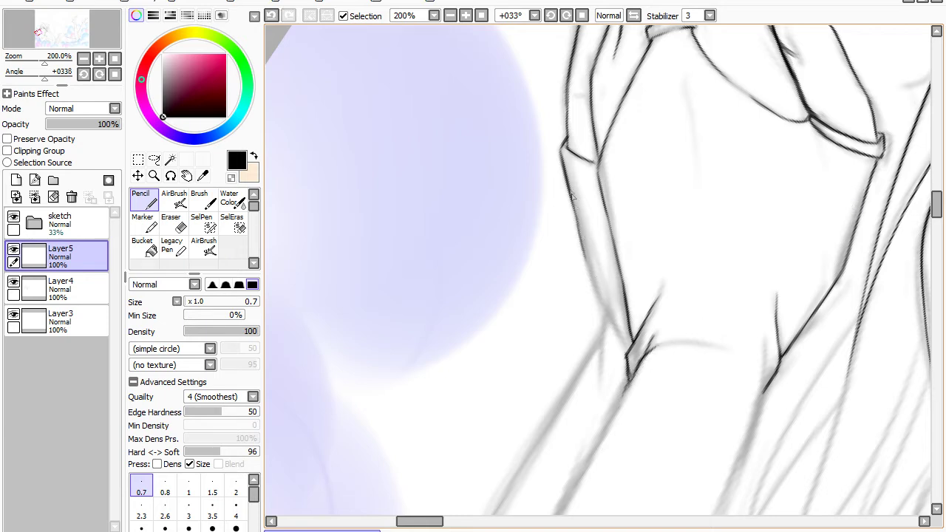
# Ink the outer edge of the palm from the outermost finger's joint down to the wrist creases
pyautogui.moveTo(589, 276); pyautogui.dragTo(625, 340)
pyautogui.click(233, 178)
pyautogui.moveTo(564, 156); pyautogui.dragTo(593, 271)
pyautogui.moveTo(575, 214); pyautogui.dragTo(634, 347)
# Ink two short strokes at the wrist's outer side where the forearm begins
pyautogui.press('c')
pyautogui.press('-')
pyautogui.press('-')
pyautogui.press('Delete')
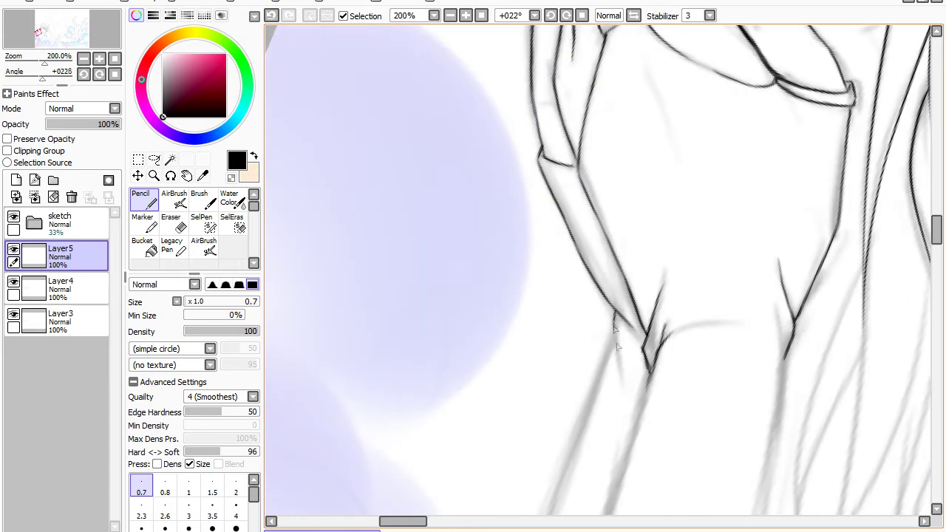
pyautogui.moveTo(615, 314); pyautogui.dragTo(622, 372)
pyautogui.moveTo(615, 330)
pyautogui.mouseDown()
pyautogui.moveTo(623, 399)
pyautogui.moveTo(592, 397)
pyautogui.mouseUp()
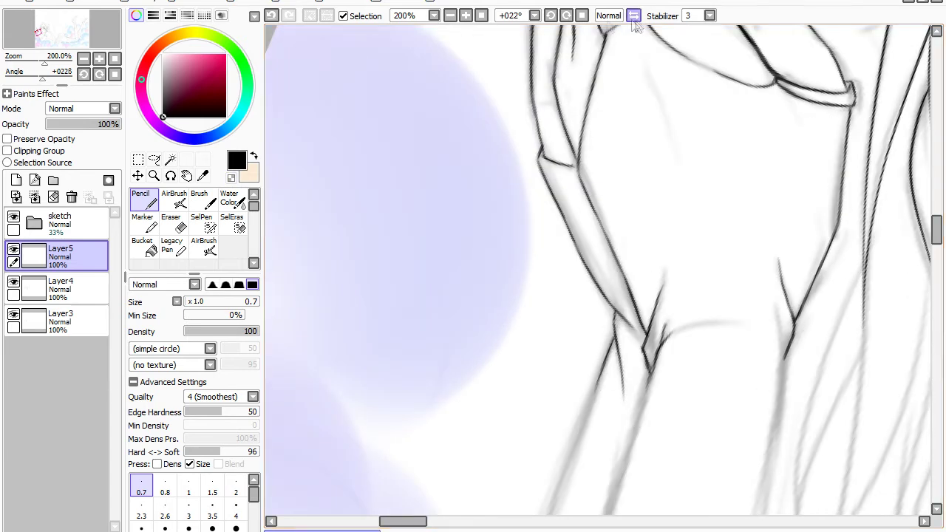
# Temporarily hide the sketch folder to examine the finished line art of the hand and face, and show the sketch again
pyautogui.click(582, 16)
pyautogui.scroll(3, 750, 509)
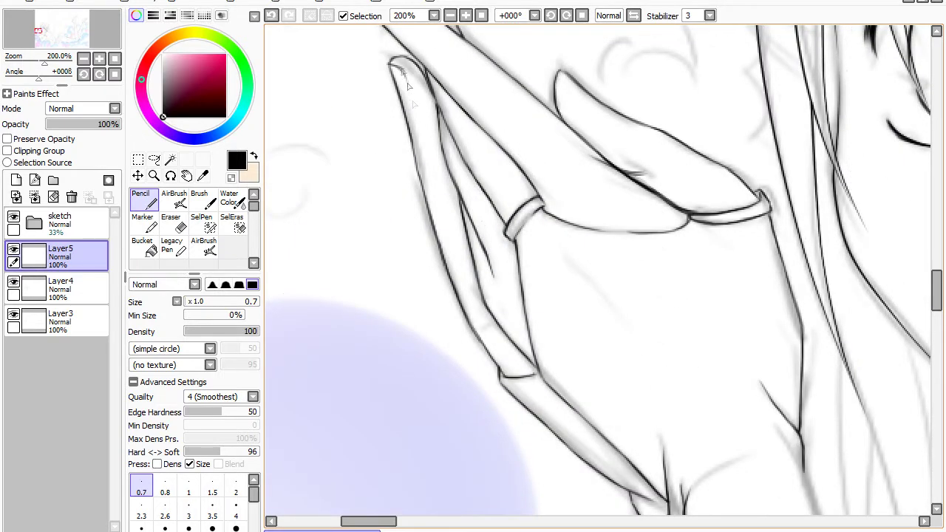
pyautogui.click(481, 16)
pyautogui.click(14, 217)
pyautogui.click(99, 59)
pyautogui.click(99, 58)
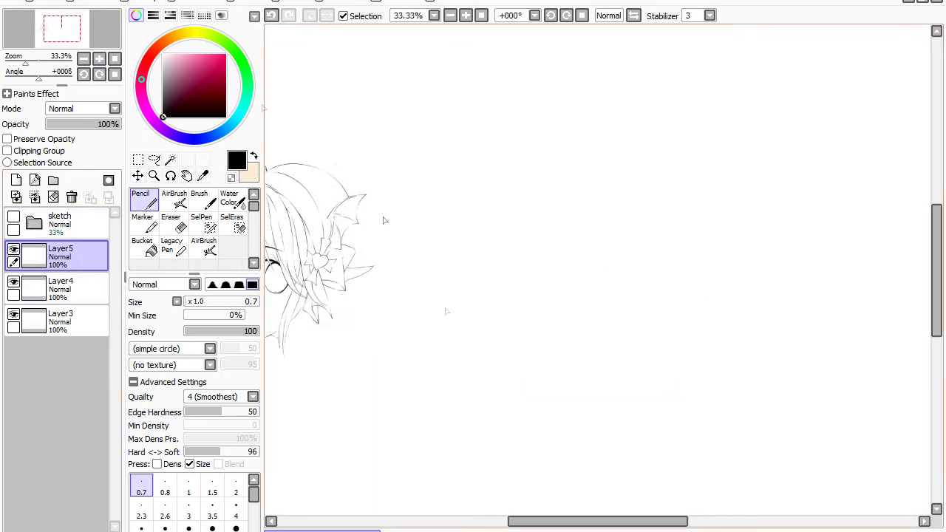
pyautogui.moveTo(580, 522); pyautogui.dragTo(512, 522)
pyautogui.click(99, 58)
pyautogui.click(99, 59)
pyautogui.click(99, 58)
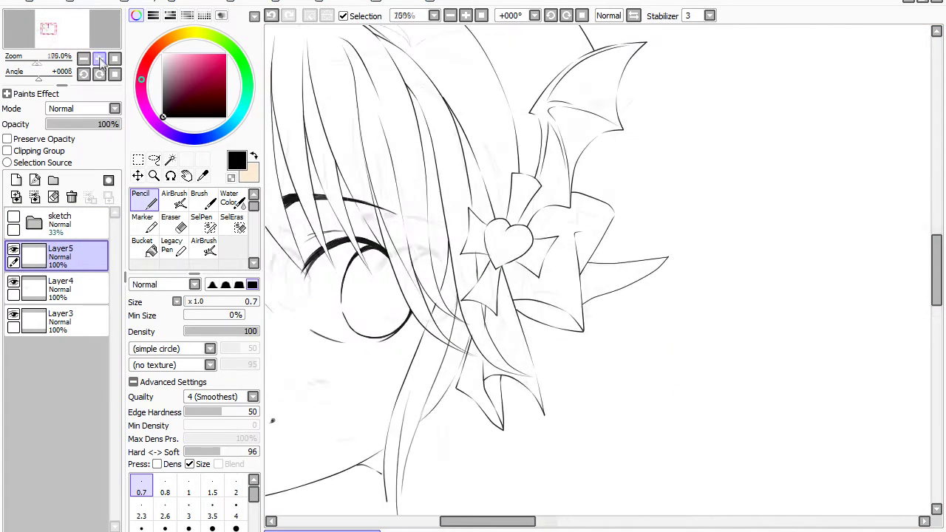
pyautogui.moveTo(49, 31); pyautogui.dragTo(41, 35)
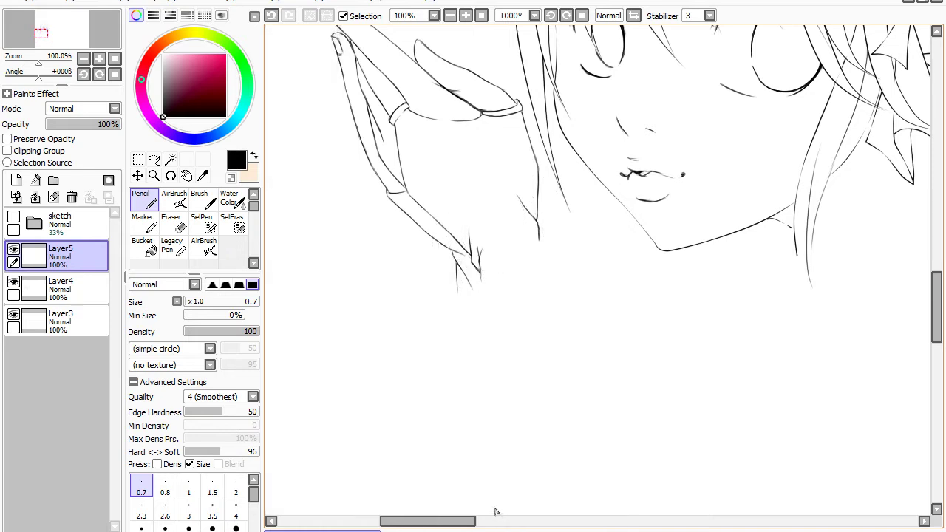
pyautogui.click(14, 216)
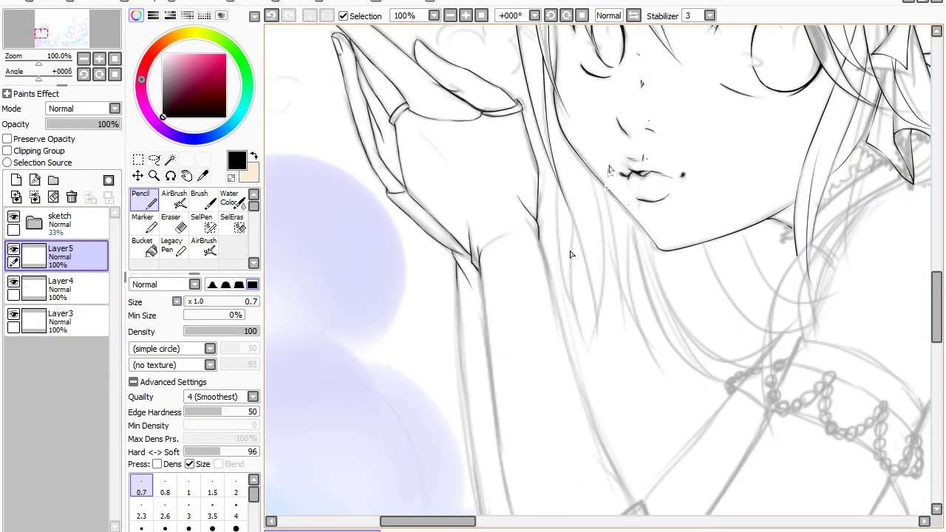
# Ink the two edges of the pointed hair lock hanging beside the cheek, between the jaw and the raised hand
pyautogui.moveTo(585, 165); pyautogui.dragTo(589, 342)
pyautogui.press('h')
pyautogui.moveTo(637, 176); pyautogui.dragTo(602, 382)
pyautogui.hotkey('ctrl', 'z')
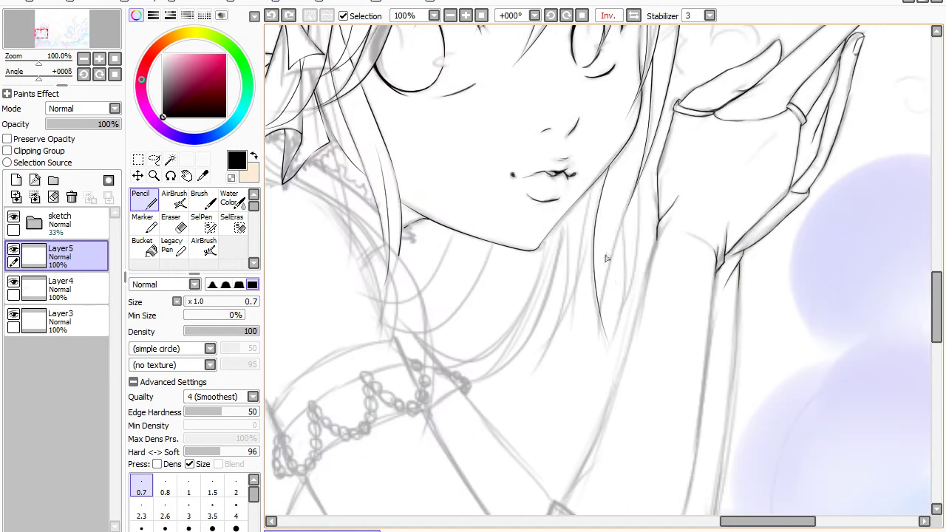
pyautogui.moveTo(633, 195); pyautogui.dragTo(607, 277)
pyautogui.hotkey('ctrl', 'z')
pyautogui.moveTo(641, 179); pyautogui.dragTo(604, 304)
pyautogui.hotkey('ctrl', 'z')
pyautogui.hotkey('ctrl', 'z')
pyautogui.moveTo(620, 246); pyautogui.dragTo(602, 312)
# Ink the outer strand of the hair lock on the side closest to the raised hand
pyautogui.moveTo(634, 219); pyautogui.dragTo(618, 322)
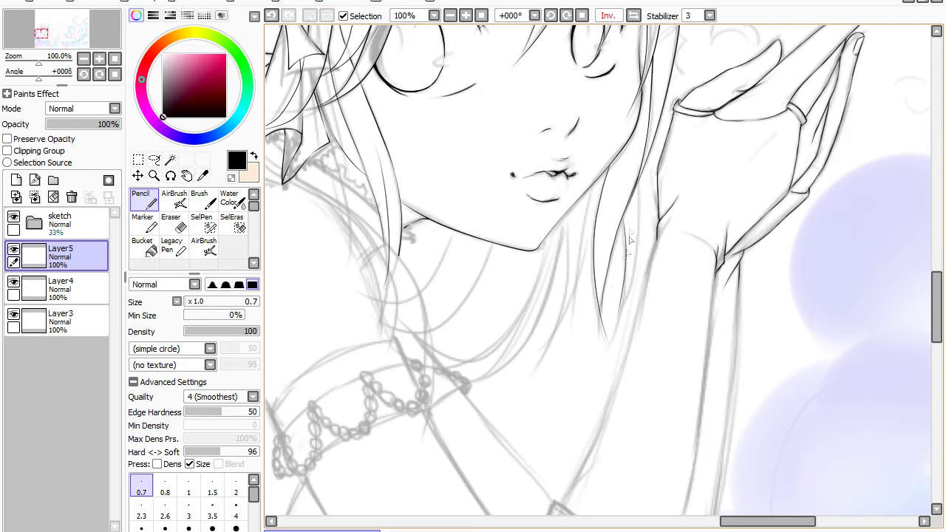
pyautogui.hotkey('ctrl', 'z')
pyautogui.moveTo(643, 181); pyautogui.dragTo(615, 322)
# Ink the thin hair strands on the jaw side of the cheek lock, retrying the inner stroke
pyautogui.moveTo(594, 193); pyautogui.dragTo(575, 321)
pyautogui.moveTo(582, 253); pyautogui.dragTo(576, 340)
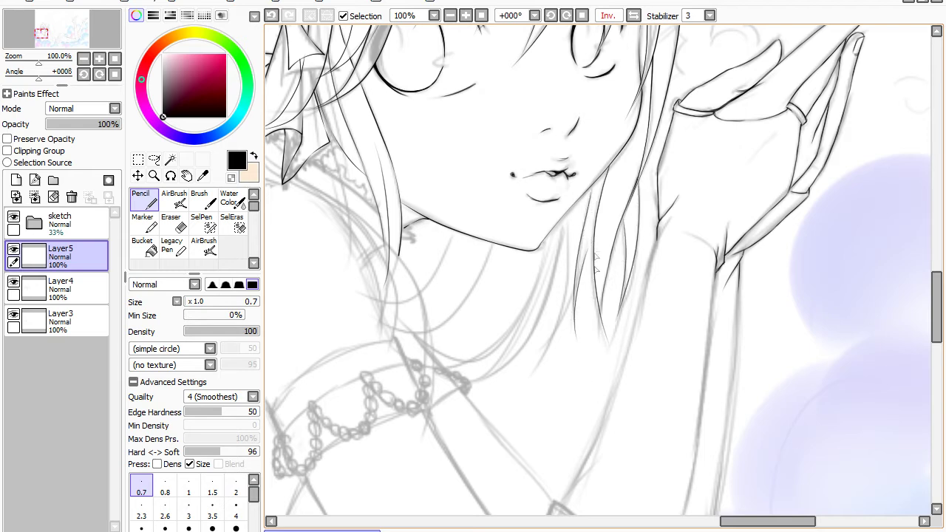
pyautogui.moveTo(598, 220); pyautogui.dragTo(590, 302)
pyautogui.hotkey('ctrl', 'z')
pyautogui.moveTo(593, 229)
pyautogui.mouseDown()
pyautogui.moveTo(590, 293)
pyautogui.moveTo(589, 279)
pyautogui.moveTo(561, 315)
pyautogui.mouseUp()
pyautogui.hotkey('ctrl', 'z')
pyautogui.hotkey('ctrl', 'z')
pyautogui.click(634, 15)
pyautogui.click(633, 16)
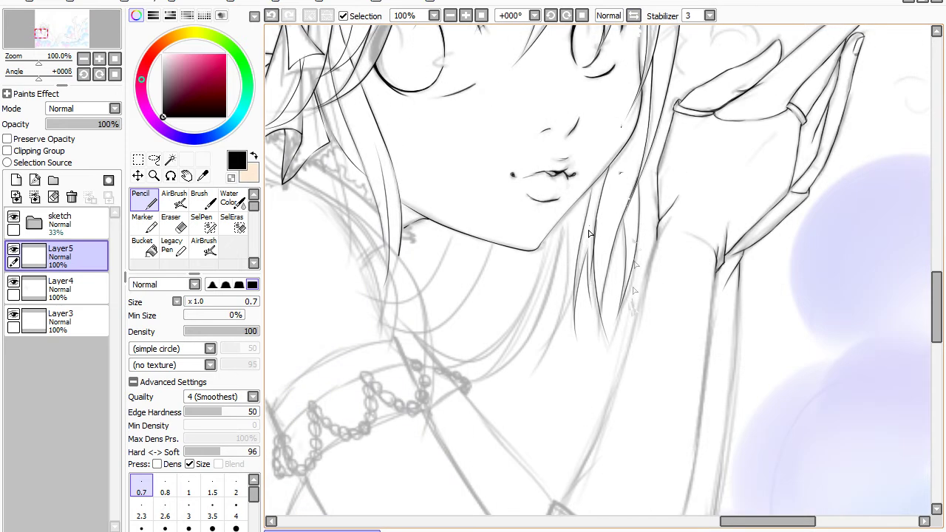
# Ink the long hair strand curving down below the jaw, redrawing the stroke until it follows the sketch
pyautogui.click(633, 16)
pyautogui.moveTo(633, 242); pyautogui.dragTo(663, 373)
pyautogui.hotkey('ctrl', 'z')
pyautogui.moveTo(629, 222); pyautogui.dragTo(650, 354)
pyautogui.hotkey('ctrl', 'z')
pyautogui.moveTo(623, 288); pyautogui.dragTo(649, 358)
# Ink the companion hair strand falling from the jawline toward the chest, retrying its curve
pyautogui.moveTo(633, 228); pyautogui.dragTo(670, 357)
pyautogui.hotkey('ctrl', 'z')
pyautogui.hotkey('ctrl', 'z')
pyautogui.moveTo(631, 243)
pyautogui.mouseDown()
pyautogui.moveTo(653, 337)
pyautogui.moveTo(684, 364)
pyautogui.mouseUp()
pyautogui.hotkey('ctrl', 'z')
pyautogui.hotkey('ctrl', 'z')
pyautogui.moveTo(630, 253); pyautogui.dragTo(658, 348)
pyautogui.hotkey('ctrl', 'z')
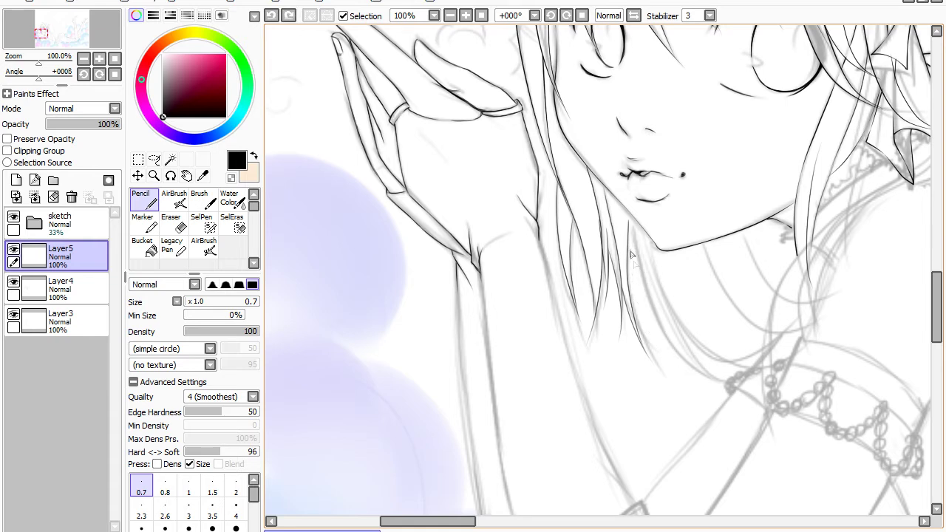
pyautogui.moveTo(630, 253); pyautogui.dragTo(668, 348)
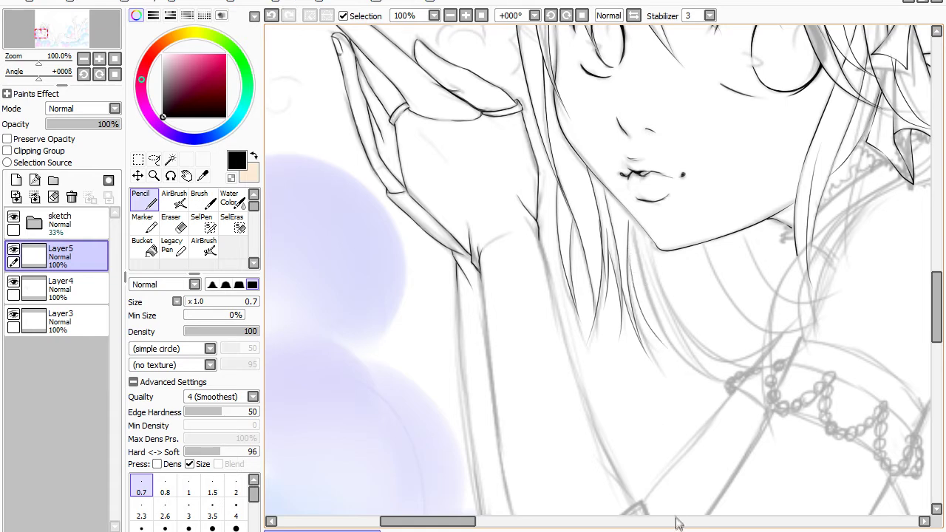
pyautogui.moveTo(550, 87); pyautogui.dragTo(600, 253)
pyautogui.hotkey('ctrl', 'z')
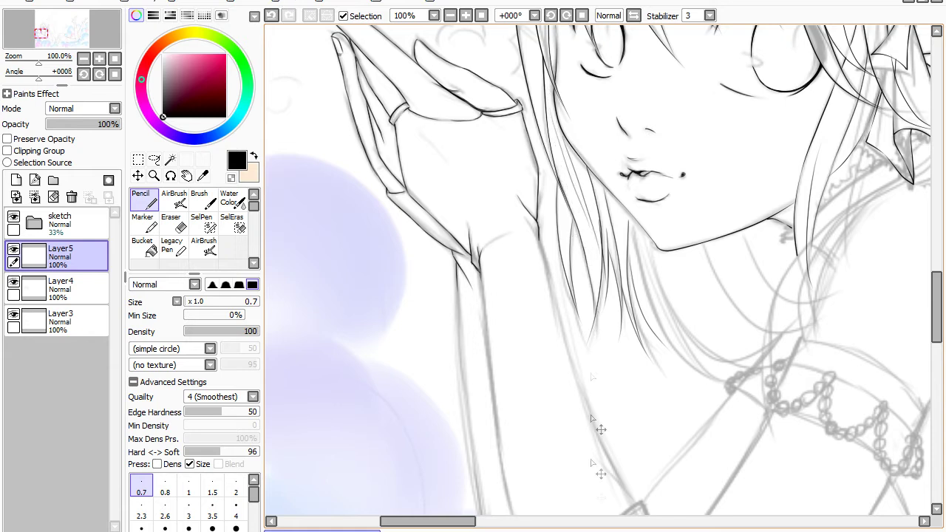
pyautogui.hotkey('ctrl', 'z')
pyautogui.moveTo(452, 522); pyautogui.dragTo(456, 525)
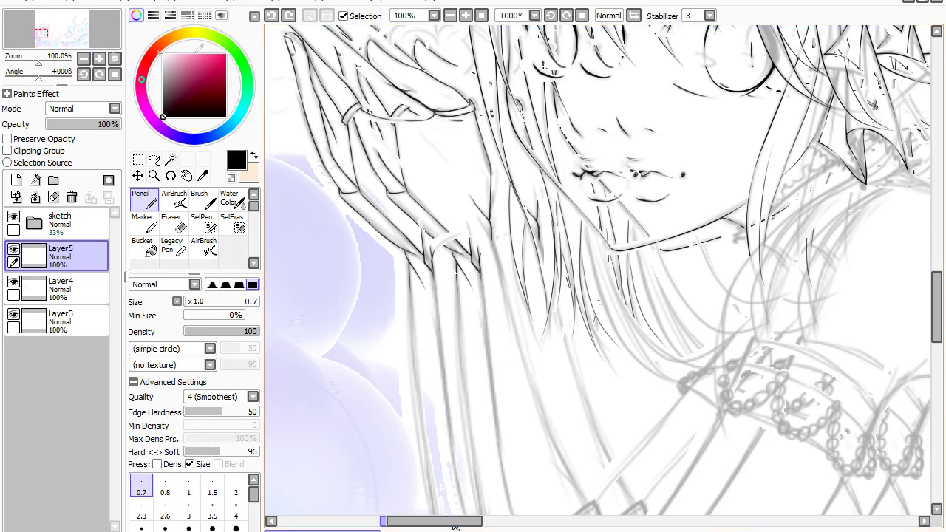
# Mirror the canvas view and ink the short crease where the palm's face-side edge meets the wrist
pyautogui.click(99, 58)
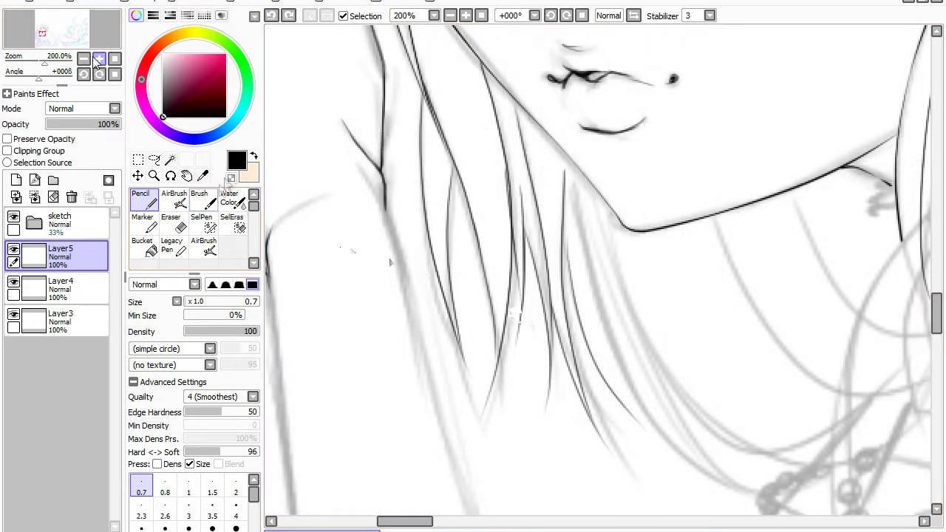
pyautogui.moveTo(310, 244); pyautogui.dragTo(431, 219)
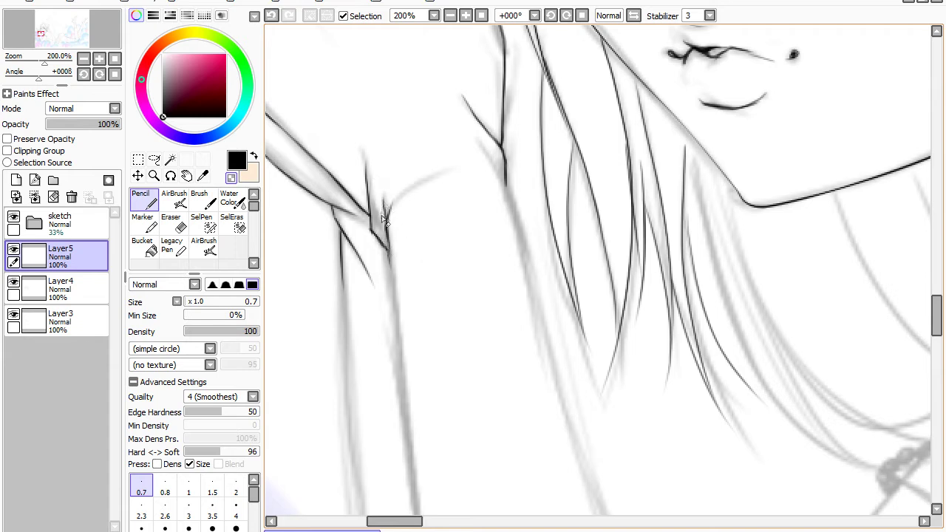
pyautogui.click(608, 15)
pyautogui.moveTo(793, 523); pyautogui.dragTo(798, 523)
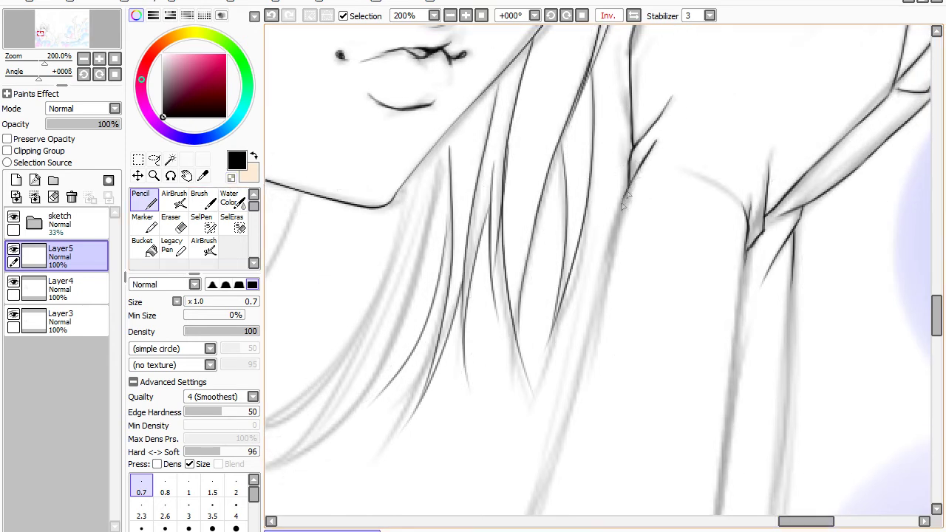
pyautogui.moveTo(628, 187); pyautogui.dragTo(657, 138)
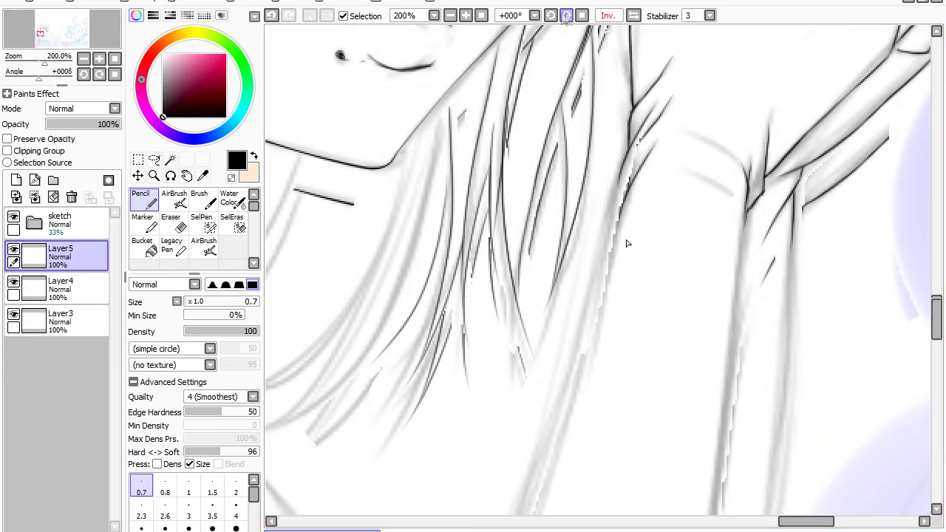
# Ink the upper stretch of the face-side forearm edge running down from the wrist, retrying the stroke
pyautogui.scroll(-1, 618, 198)
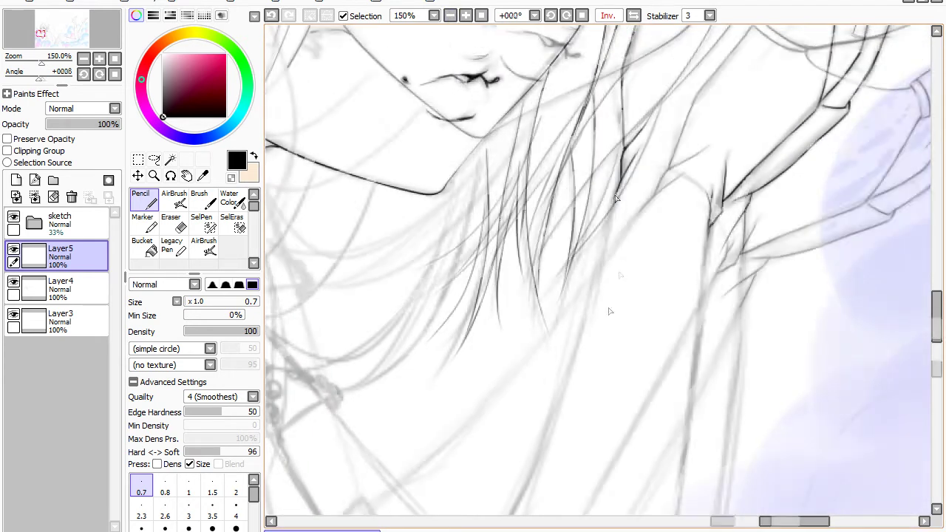
pyautogui.moveTo(657, 218); pyautogui.dragTo(535, 323)
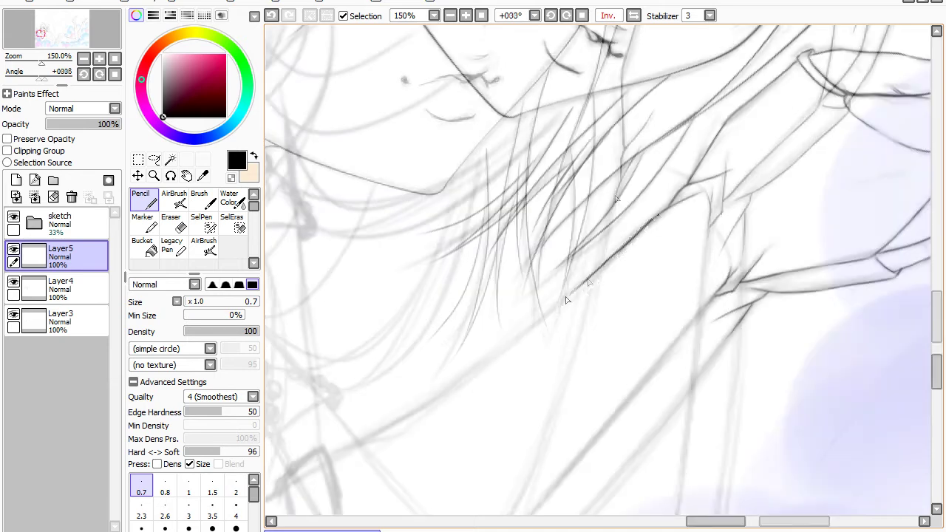
pyautogui.hotkey('ctrl', 'z')
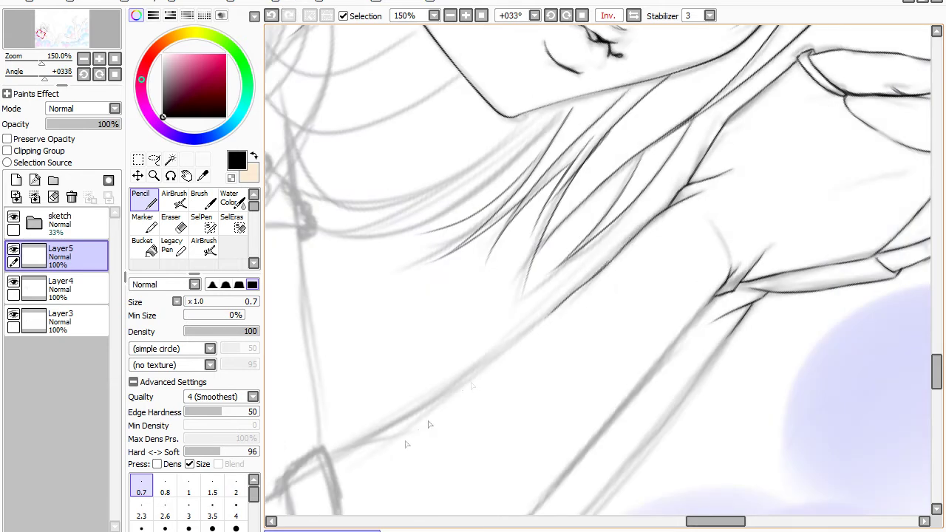
pyautogui.hotkey('ctrl', 'z')
# Ink the elbow end of the face-side forearm edge up from the sketched band, retrying the strokes along the sketch
pyautogui.moveTo(329, 456); pyautogui.dragTo(393, 430)
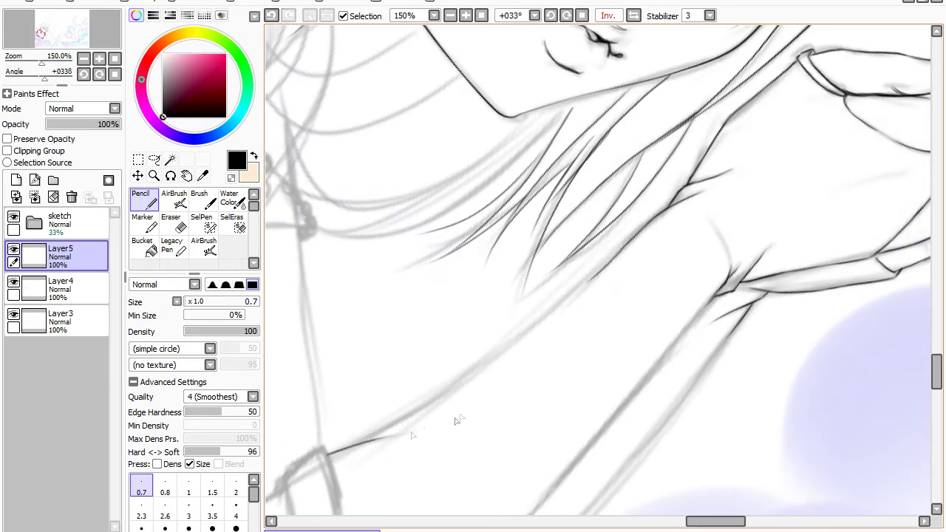
pyautogui.hotkey('ctrl', 'z')
pyautogui.hotkey('ctrl', 'z')
pyautogui.moveTo(345, 448); pyautogui.dragTo(438, 399)
pyautogui.hotkey('ctrl', 'z')
pyautogui.hotkey('ctrl', 'z')
# Ink the middle stretch of the face-side forearm edge, redrawing the stroke toward the wrist
pyautogui.moveTo(373, 435); pyautogui.dragTo(463, 373)
pyautogui.hotkey('ctrl', 'z')
pyautogui.moveTo(416, 411); pyautogui.dragTo(566, 294)
pyautogui.hotkey('ctrl', 'z')
pyautogui.moveTo(452, 386); pyautogui.dragTo(600, 282)
pyautogui.hotkey('ctrl', 'z')
pyautogui.moveTo(485, 361); pyautogui.dragTo(598, 279)
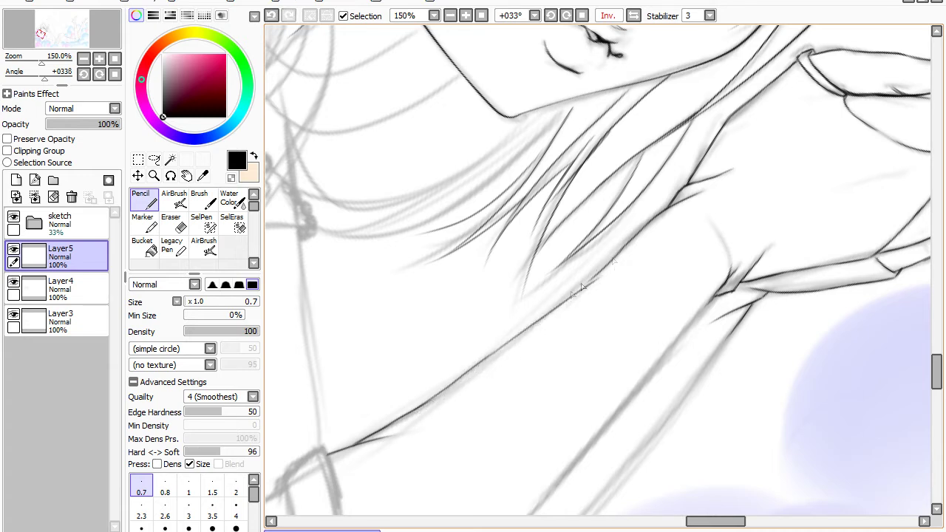
# Redraw the join between the wrist and elbow strokes of the forearm edge into one continuous line
pyautogui.hotkey('ctrl', 'z')
pyautogui.moveTo(464, 376); pyautogui.dragTo(606, 267)
pyautogui.hotkey('ctrl', 'z')
pyautogui.hotkey('ctrl', 'z')
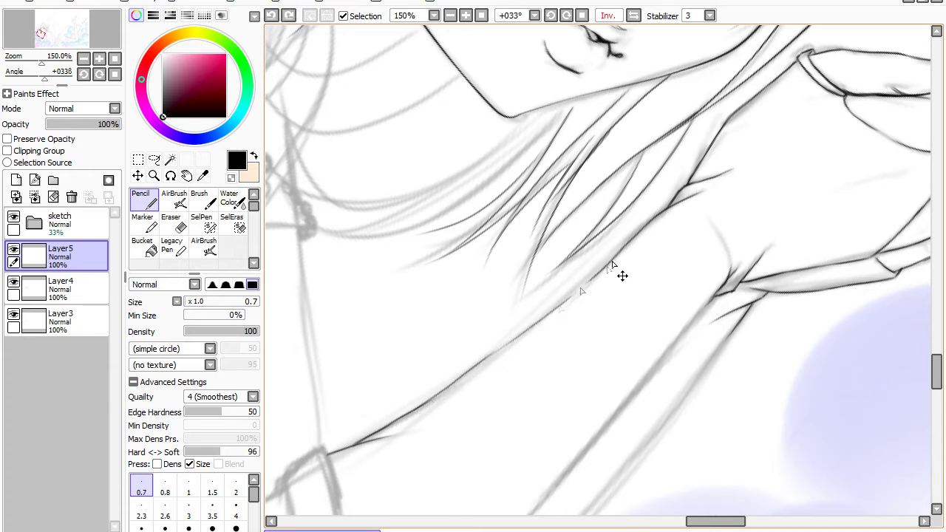
pyautogui.moveTo(537, 322); pyautogui.dragTo(612, 265)
pyautogui.hotkey('ctrl', 'z')
pyautogui.hotkey('ctrl', 'y')
pyautogui.hotkey('ctrl', 'z')
pyautogui.hotkey('ctrl', 'z')
pyautogui.moveTo(471, 372); pyautogui.dragTo(420, 408)
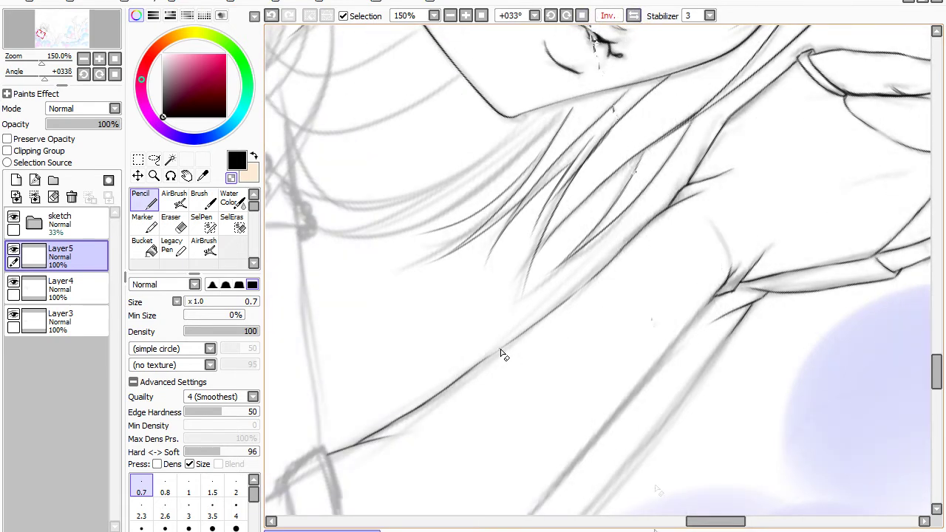
# Restore the unmirrored, unrotated view, hide the sketch folder and redraw the faint middle of the forearm edge
pyautogui.click(451, 15)
pyautogui.click(583, 15)
pyautogui.click(633, 15)
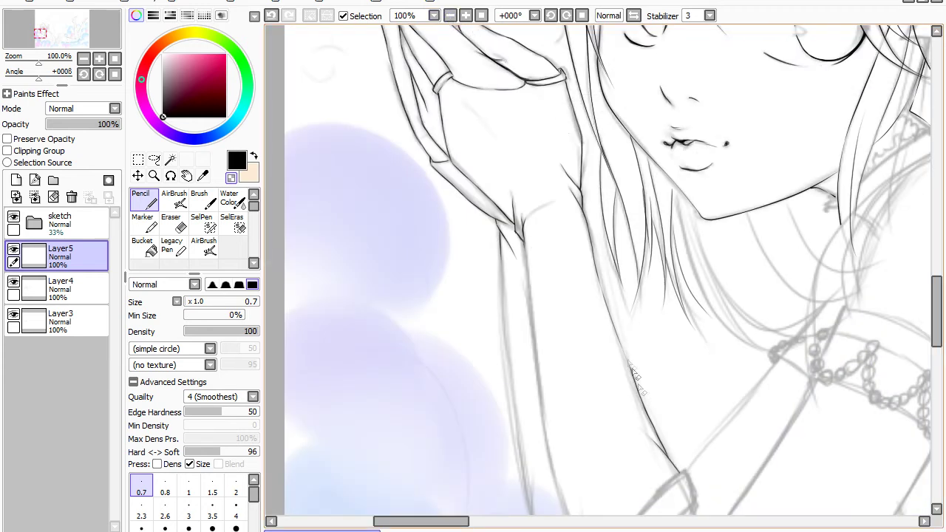
pyautogui.click(15, 219)
pyautogui.click(99, 59)
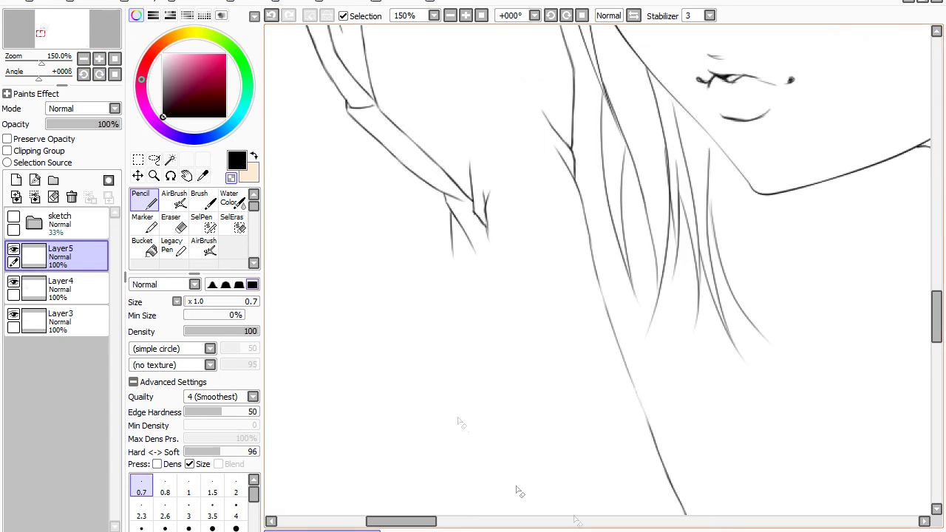
pyautogui.hotkey('ctrl', 'z')
pyautogui.moveTo(606, 300); pyautogui.dragTo(642, 405)
pyautogui.scroll(-3, 841, 373)
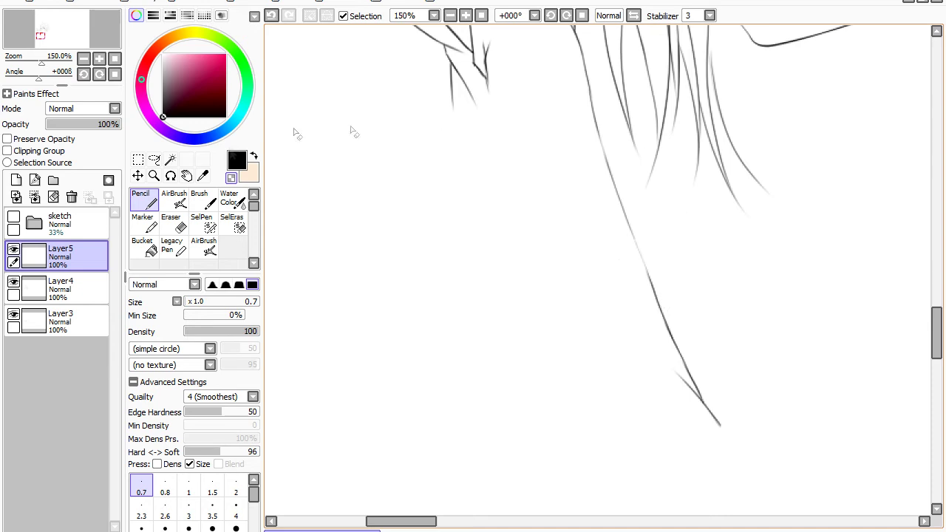
# Add a linework layer above Layer5, show the sketch folder again and choose the Curve tool at size 0.7
pyautogui.click(84, 59)
pyautogui.click(84, 59)
pyautogui.click(99, 60)
pyautogui.click(100, 59)
pyautogui.click(35, 180)
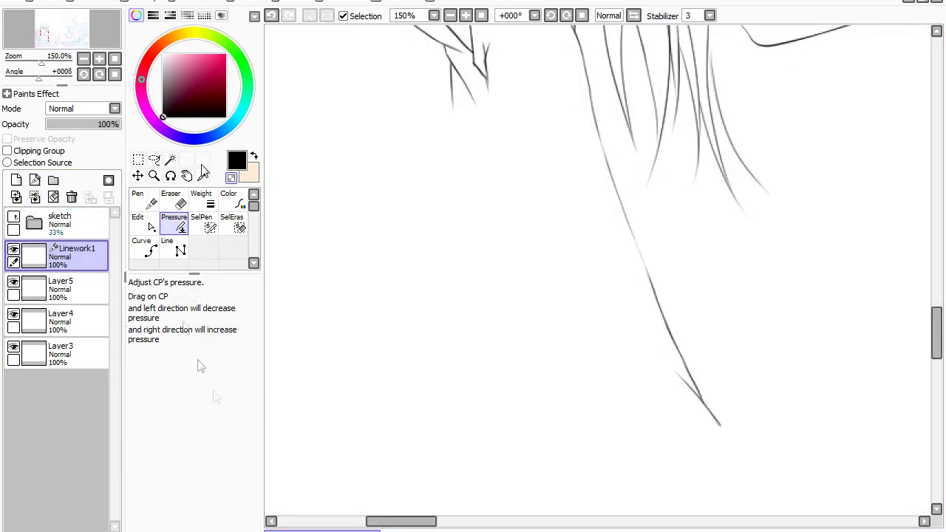
pyautogui.click(144, 246)
pyautogui.scroll(-1, 544, 175)
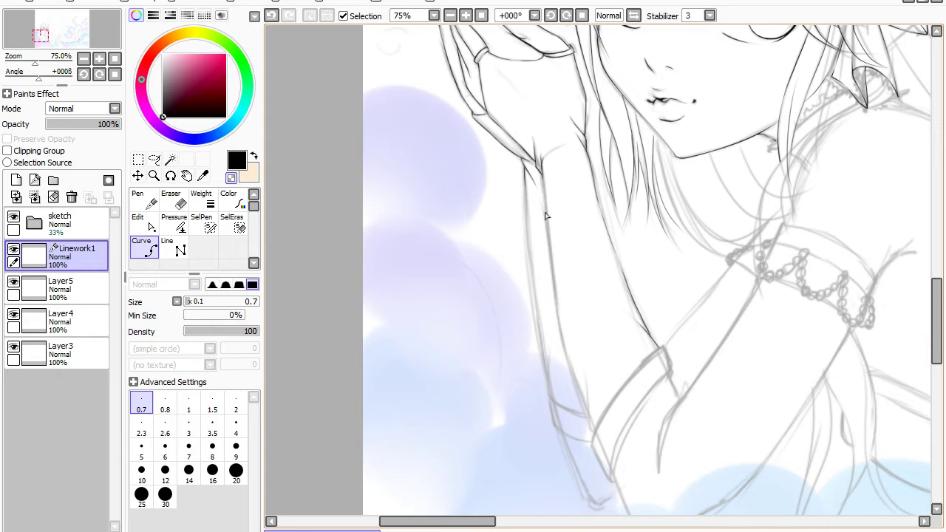
pyautogui.hotkey('ctrl', 'z')
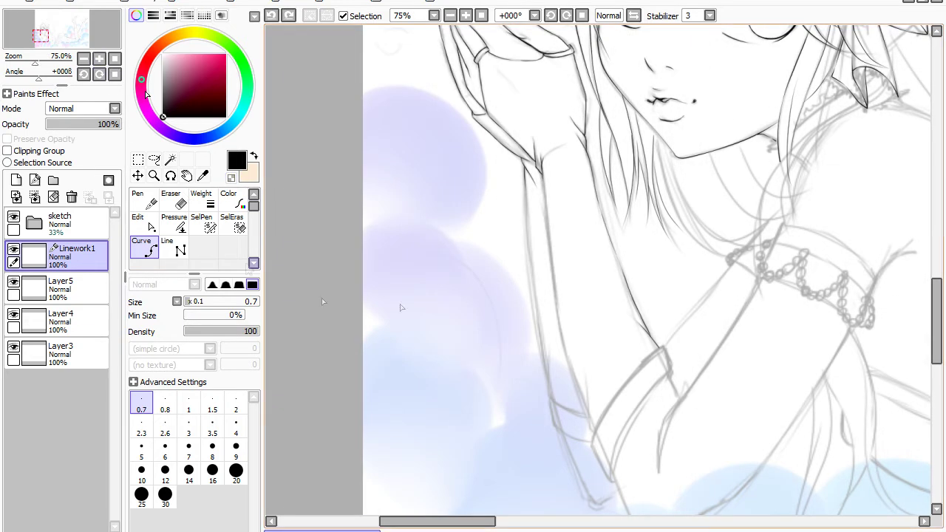
# Draw the middle forearm line as a curve from the wrist to the sketched cuff and bend it to the sketch
pyautogui.click(523, 136)
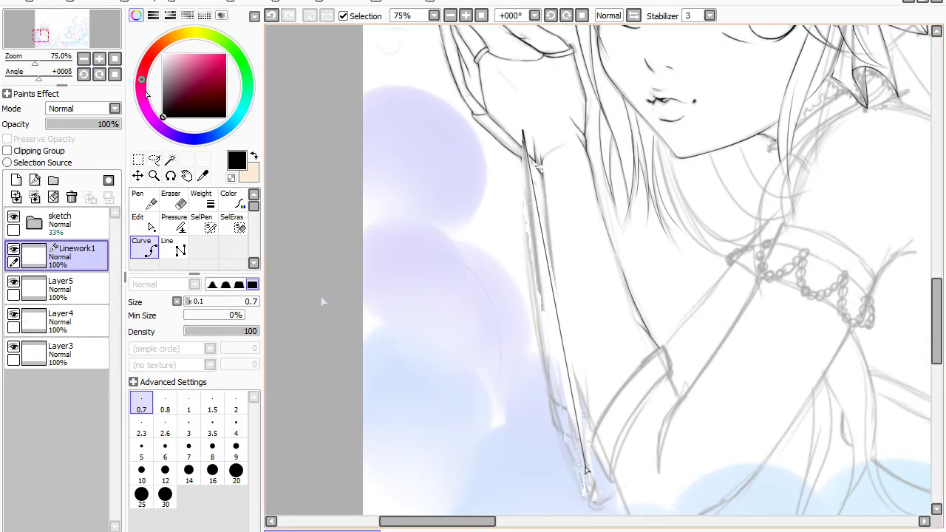
pyautogui.click(583, 471)
pyautogui.scroll(1, 584, 471)
pyautogui.moveTo(577, 412); pyautogui.dragTo(568, 417)
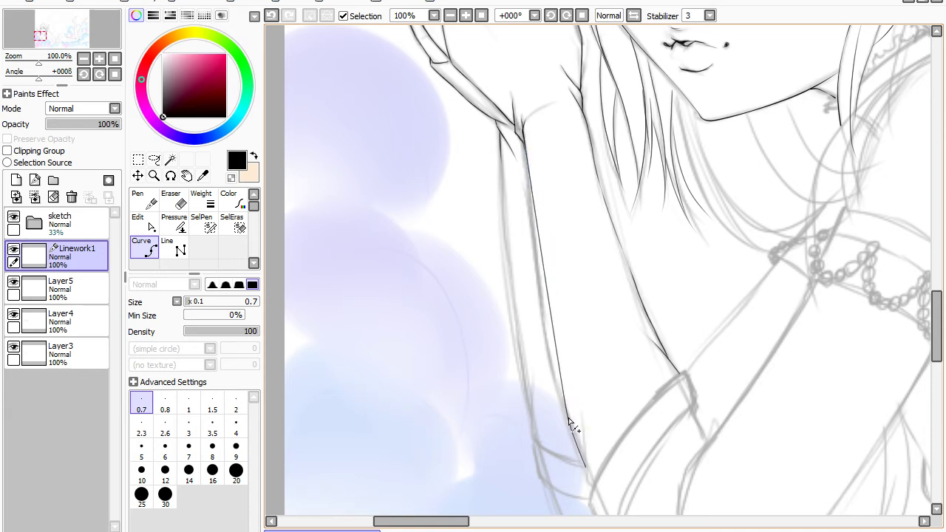
pyautogui.moveTo(557, 330); pyautogui.dragTo(545, 328)
# Add a short hooked curve crossing the lower end of the middle forearm line at the cuff
pyautogui.click(566, 421)
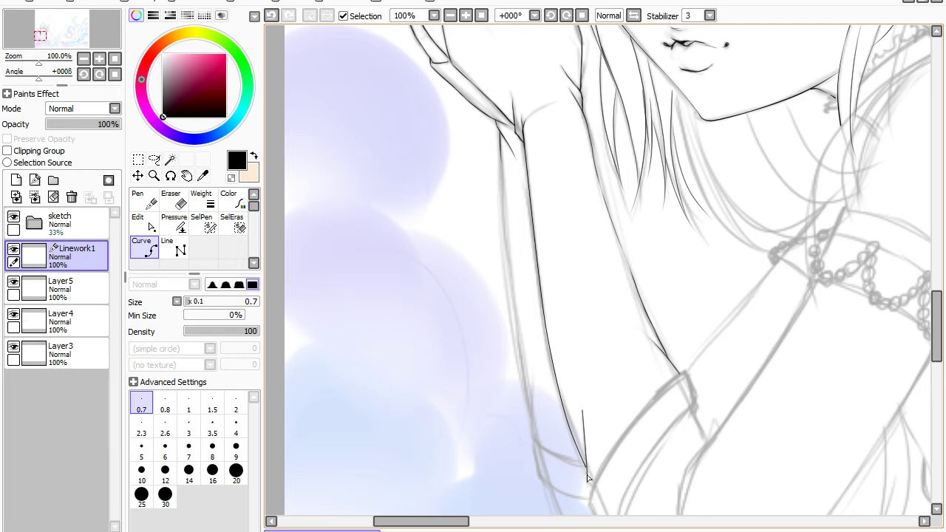
pyautogui.doubleClick(592, 486)
pyautogui.doubleClick(591, 485)
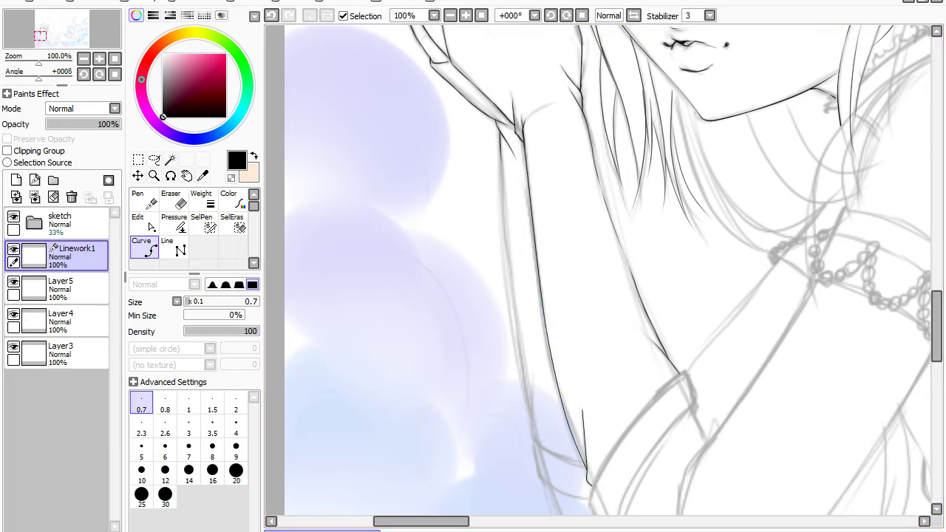
# Draw the outermost forearm edge as a curve fitted to the sketch and add the curved cuff line joining both forearm lines
pyautogui.click(501, 137)
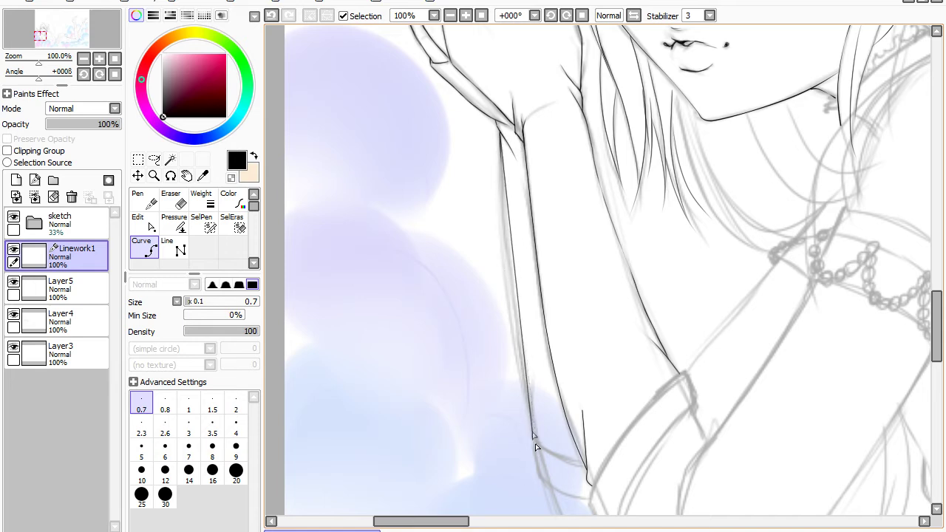
pyautogui.doubleClick(533, 443)
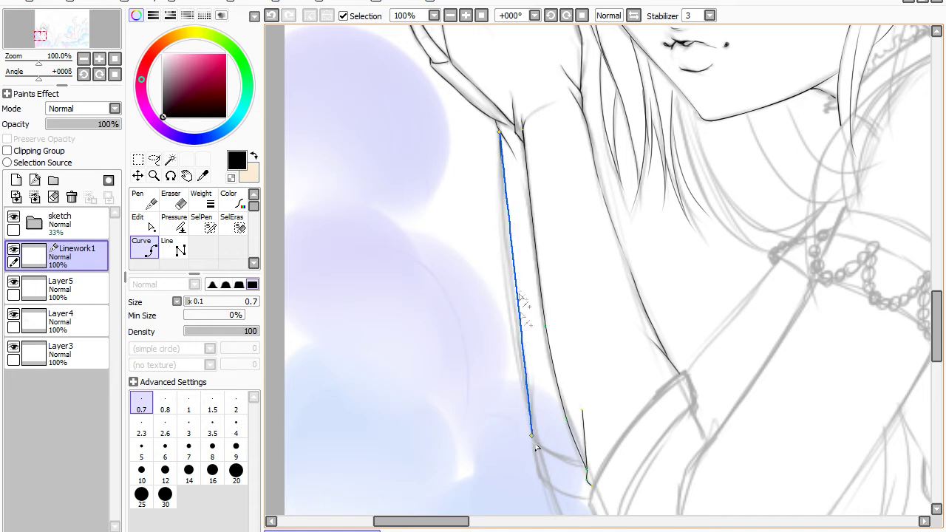
pyautogui.moveTo(513, 263); pyautogui.dragTo(505, 214)
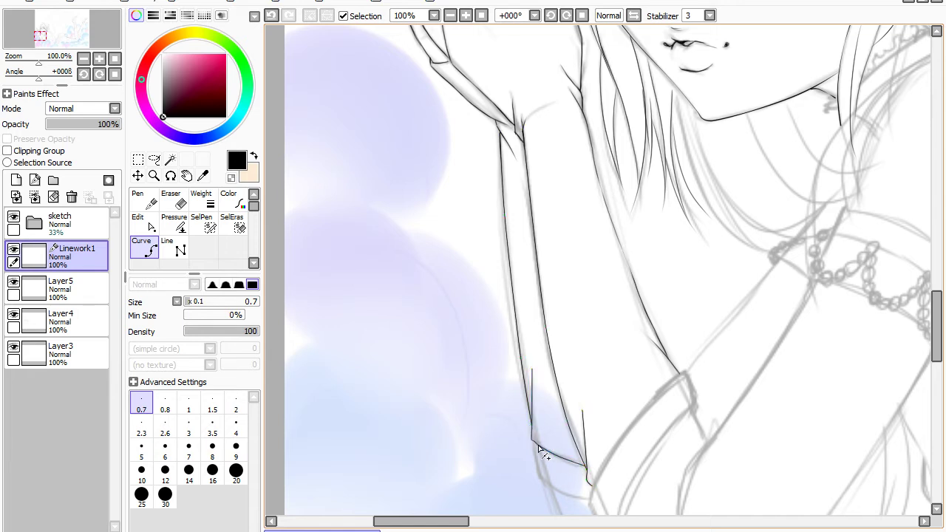
# Erase the pencilled face-side forearm edge on Layer5 and replace it with a fitted curve on the linework layer
pyautogui.click(59, 285)
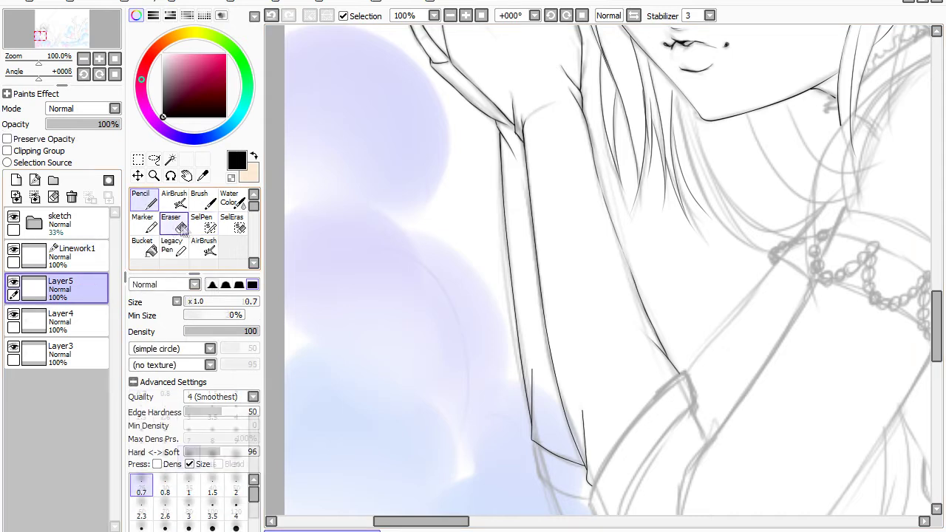
pyautogui.click(171, 221)
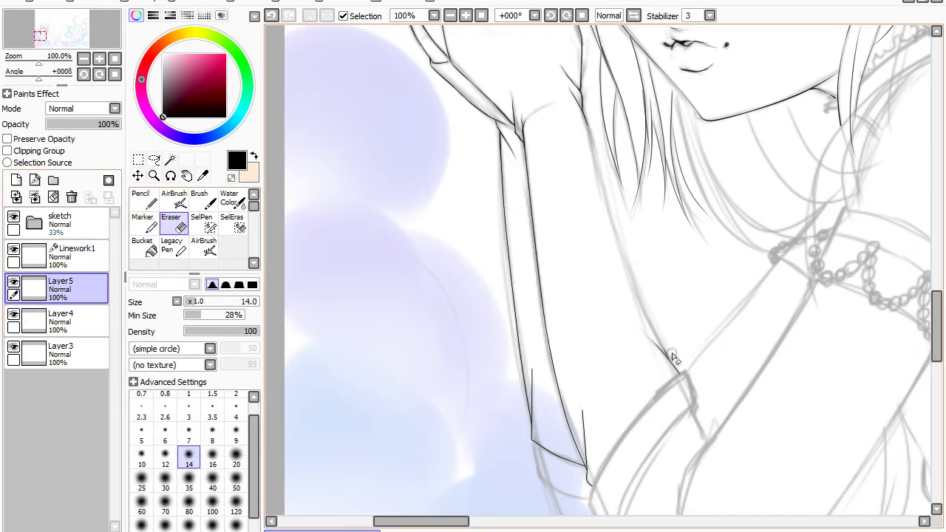
pyautogui.click(60, 255)
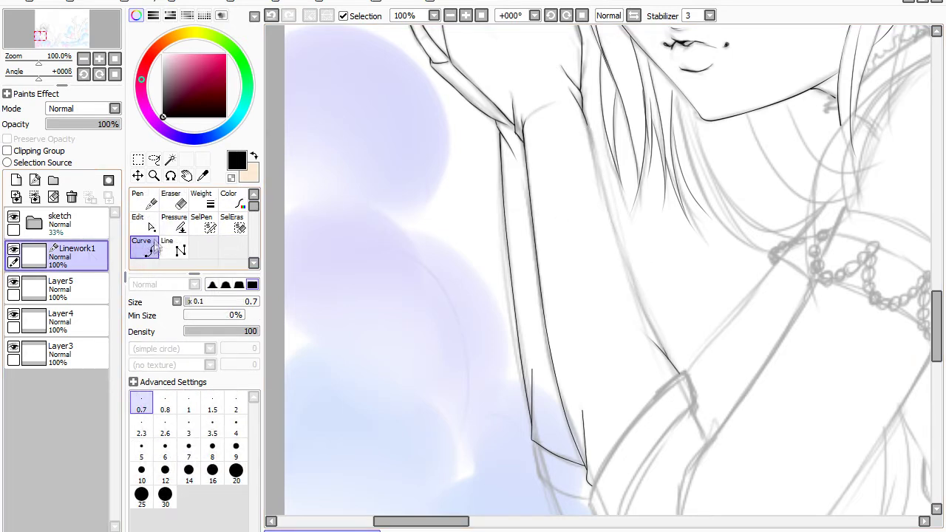
pyautogui.click(581, 110)
pyautogui.doubleClick(668, 357)
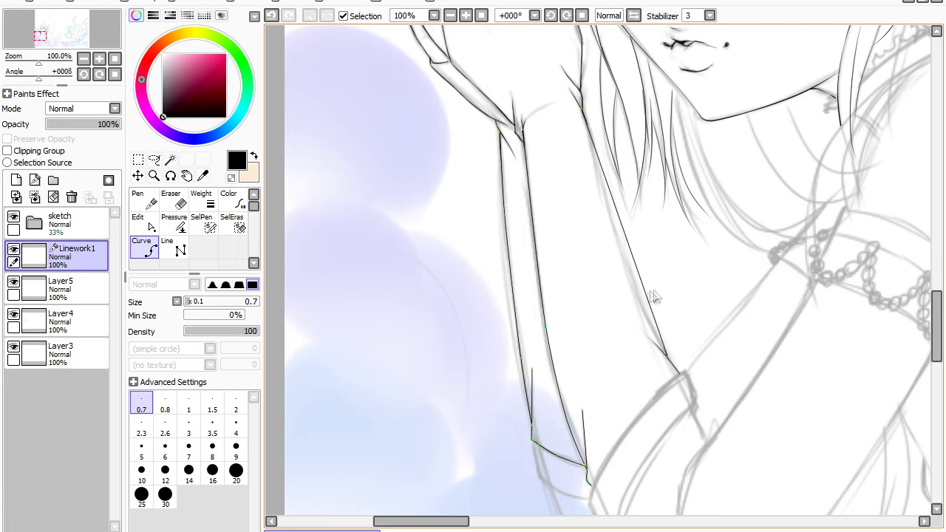
pyautogui.moveTo(647, 295); pyautogui.dragTo(639, 298)
pyautogui.moveTo(612, 208); pyautogui.dragTo(611, 207)
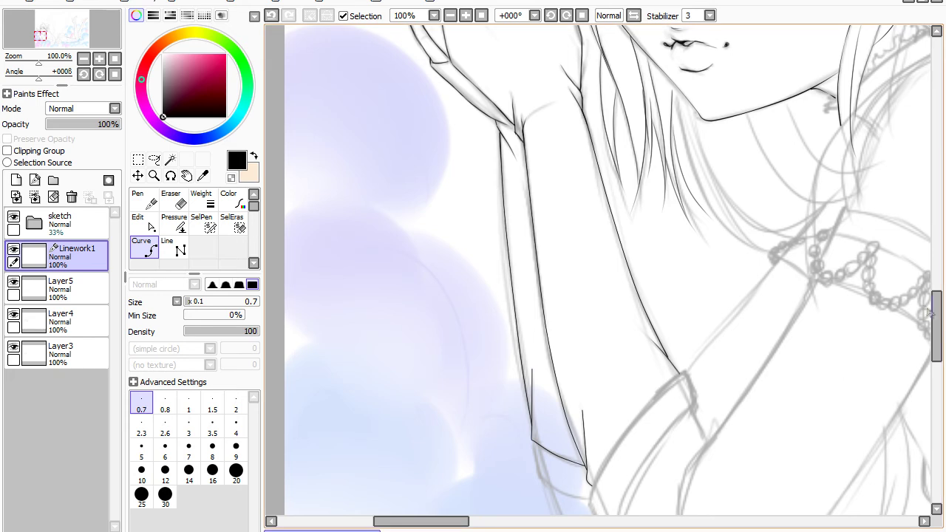
# Adjust the pressure at the control points of the face-side forearm curve to vary its thickness
pyautogui.scroll(-1, 930, 314)
pyautogui.click(173, 222)
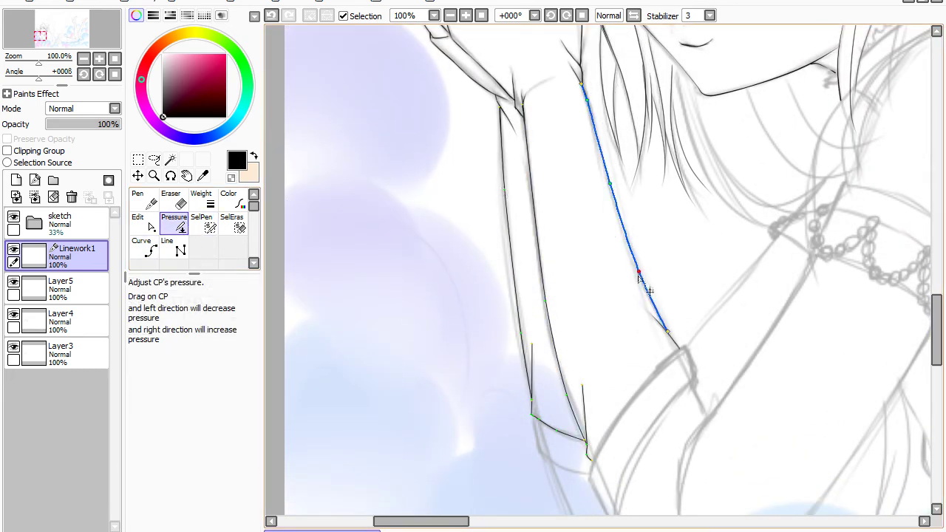
pyautogui.moveTo(639, 273); pyautogui.dragTo(649, 278)
pyautogui.moveTo(668, 332)
pyautogui.mouseDown()
pyautogui.moveTo(826, 232)
pyautogui.moveTo(676, 336)
pyautogui.mouseUp()
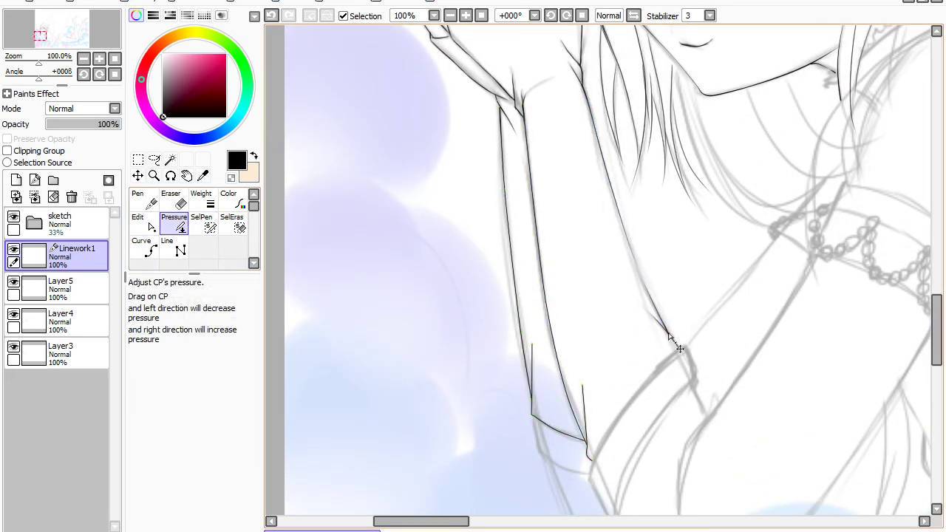
pyautogui.moveTo(581, 84); pyautogui.dragTo(644, 71)
# Adjust the pressure along the middle forearm curve at its wrist end and midpoint
pyautogui.moveTo(524, 115); pyautogui.dragTo(352, 404)
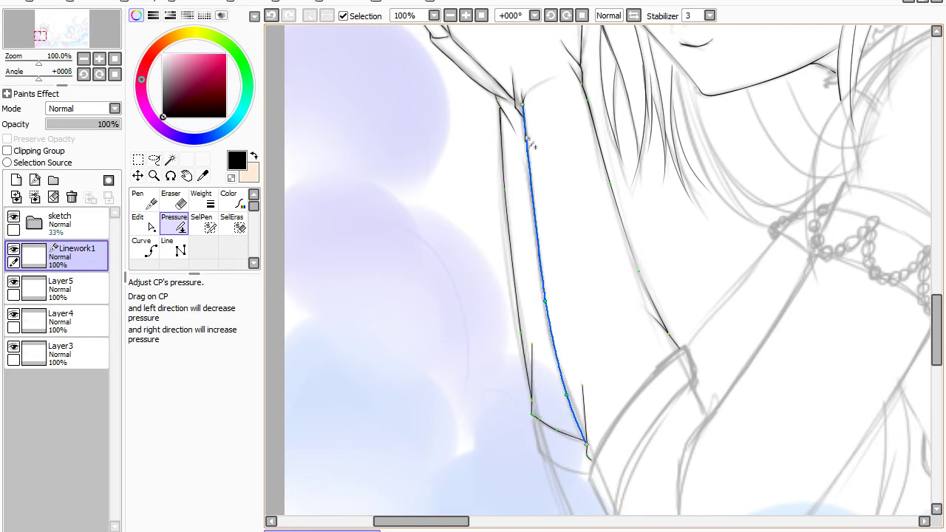
pyautogui.moveTo(523, 104); pyautogui.dragTo(434, 217)
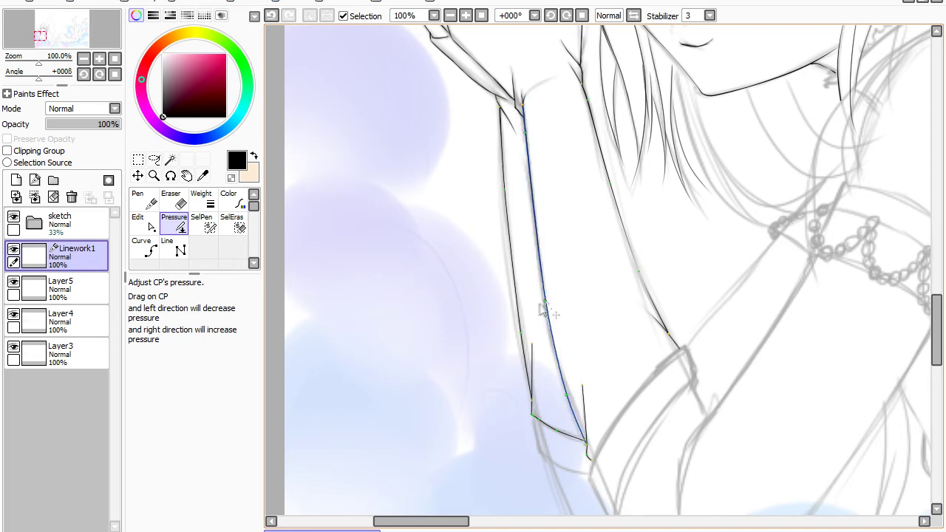
pyautogui.moveTo(545, 301); pyautogui.dragTo(414, 473)
# Adjust the pressure of the short hooked line's control points and taper the upper tip of the cuff line
pyautogui.moveTo(587, 452); pyautogui.dragTo(869, 207)
pyautogui.moveTo(589, 444); pyautogui.dragTo(685, 321)
pyautogui.moveTo(582, 384); pyautogui.dragTo(451, 517)
pyautogui.moveTo(593, 461); pyautogui.dragTo(713, 348)
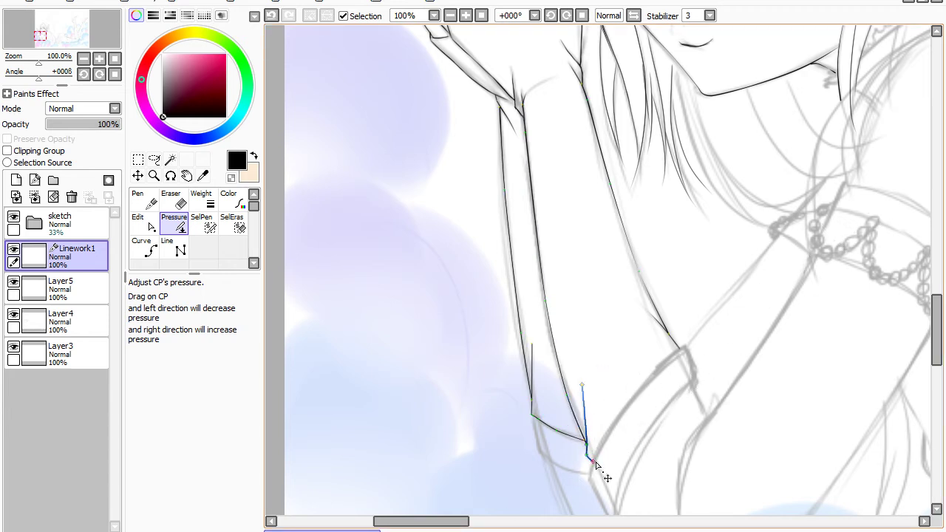
pyautogui.moveTo(588, 454); pyautogui.dragTo(541, 515)
pyautogui.moveTo(532, 344); pyautogui.dragTo(444, 508)
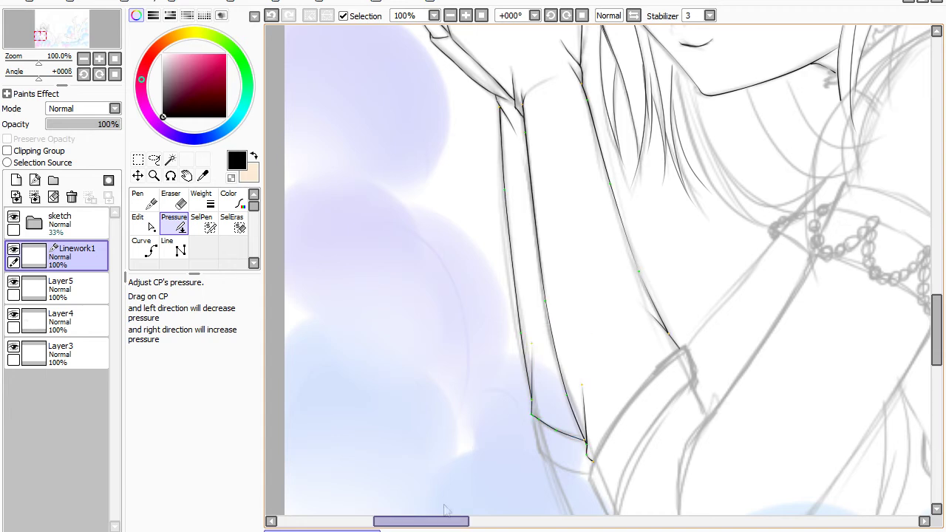
# Vary the pressure at the control points of the outer forearm curve and of the cuff line at its elbow end
pyautogui.moveTo(532, 400)
pyautogui.mouseDown()
pyautogui.moveTo(540, 416)
pyautogui.moveTo(752, 210)
pyautogui.mouseUp()
pyautogui.moveTo(500, 109); pyautogui.dragTo(654, 7)
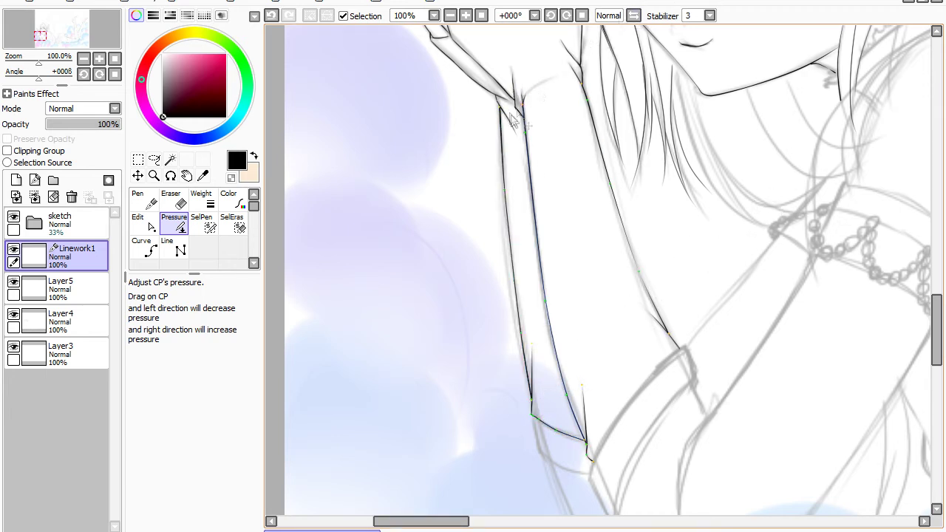
pyautogui.moveTo(507, 190); pyautogui.dragTo(375, 393)
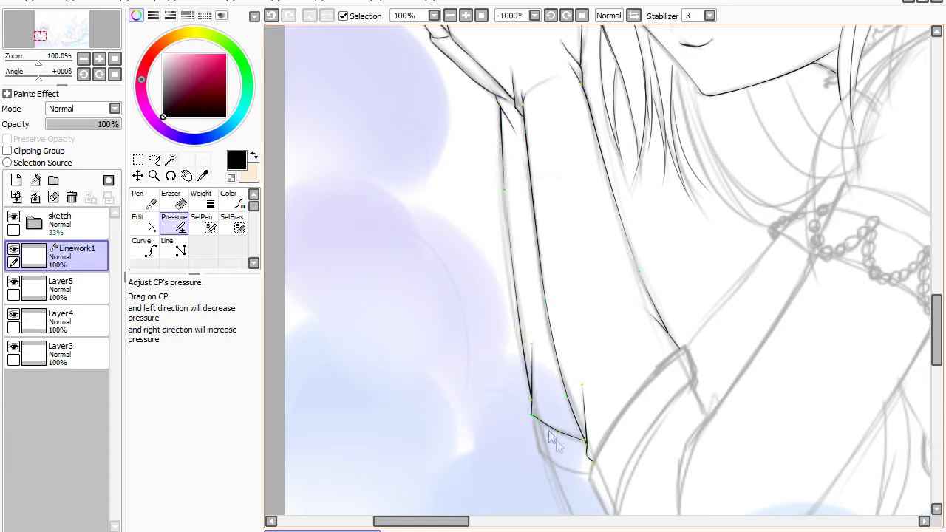
pyautogui.moveTo(537, 418); pyautogui.dragTo(450, 522)
pyautogui.moveTo(532, 415); pyautogui.dragTo(436, 458)
pyautogui.moveTo(584, 443); pyautogui.dragTo(457, 514)
pyautogui.moveTo(533, 415); pyautogui.dragTo(447, 474)
pyautogui.moveTo(501, 106)
pyautogui.mouseDown()
pyautogui.moveTo(379, 240)
pyautogui.moveTo(343, 303)
pyautogui.mouseUp()
pyautogui.moveTo(501, 108); pyautogui.dragTo(616, 34)
# Trace the armband's upper edge and its two short ends with linework curves along the sketch below the forearm
pyautogui.scroll(-5, 840, 408)
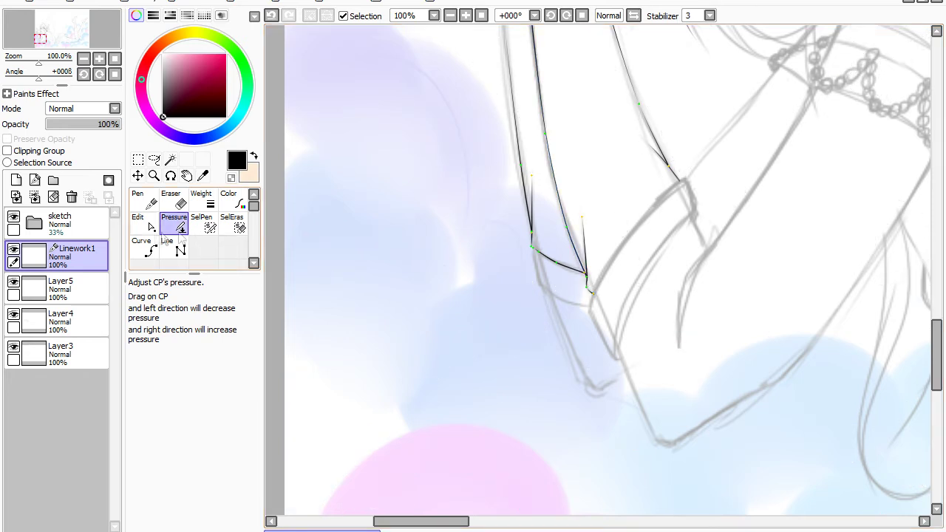
pyautogui.click(143, 246)
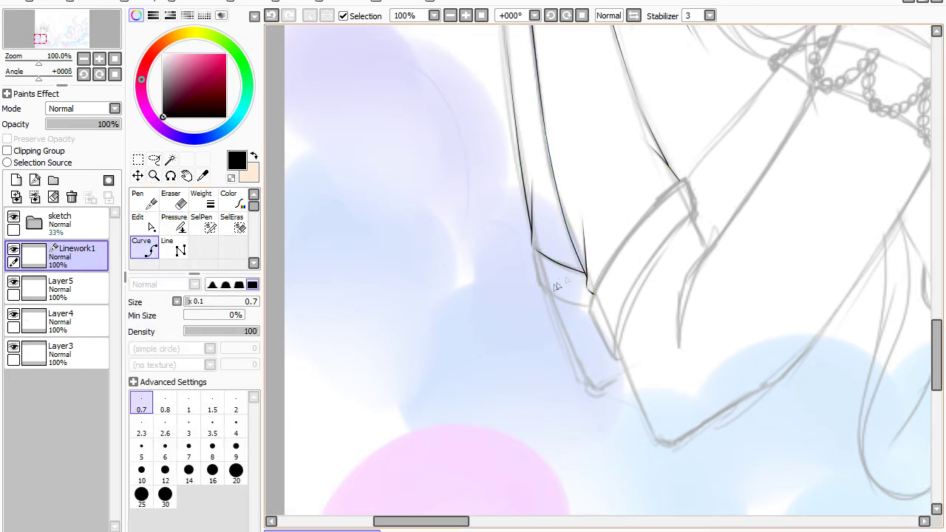
pyautogui.click(589, 312)
pyautogui.moveTo(605, 290); pyautogui.dragTo(598, 284)
pyautogui.moveTo(663, 211)
pyautogui.mouseDown()
pyautogui.moveTo(658, 201)
pyautogui.moveTo(686, 179)
pyautogui.mouseUp()
pyautogui.click(622, 245)
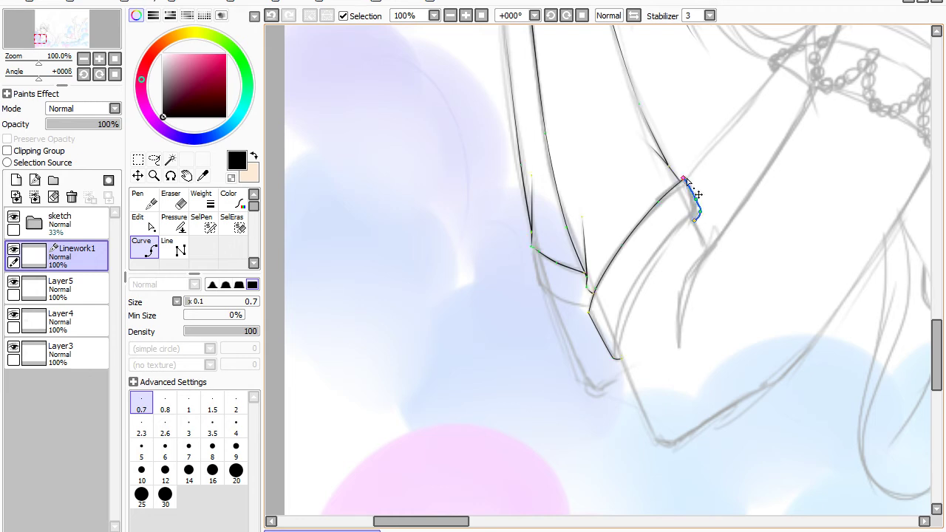
# Add a curve for the armband's lower edge and bend it at three points to follow the sketched arc
pyautogui.click(619, 355)
pyautogui.doubleClick(694, 220)
pyautogui.keyDown('ctrl'); pyautogui.moveTo(680, 246); pyautogui.dragTo(679, 229); pyautogui.keyUp('ctrl')
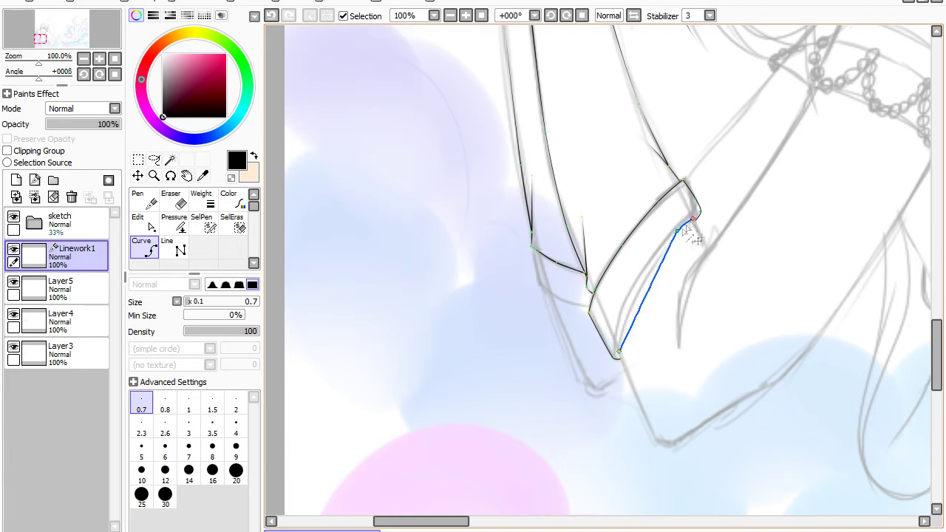
pyautogui.keyDown('ctrl'); pyautogui.moveTo(649, 284); pyautogui.dragTo(637, 288); pyautogui.keyUp('ctrl')
pyautogui.keyDown('ctrl'); pyautogui.moveTo(626, 328); pyautogui.dragTo(622, 328); pyautogui.keyUp('ctrl')
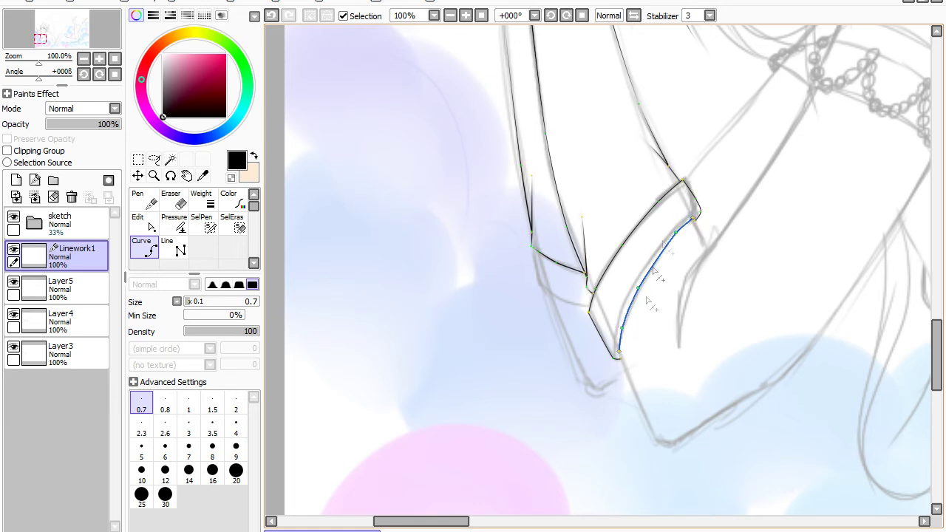
pyautogui.press('Return')
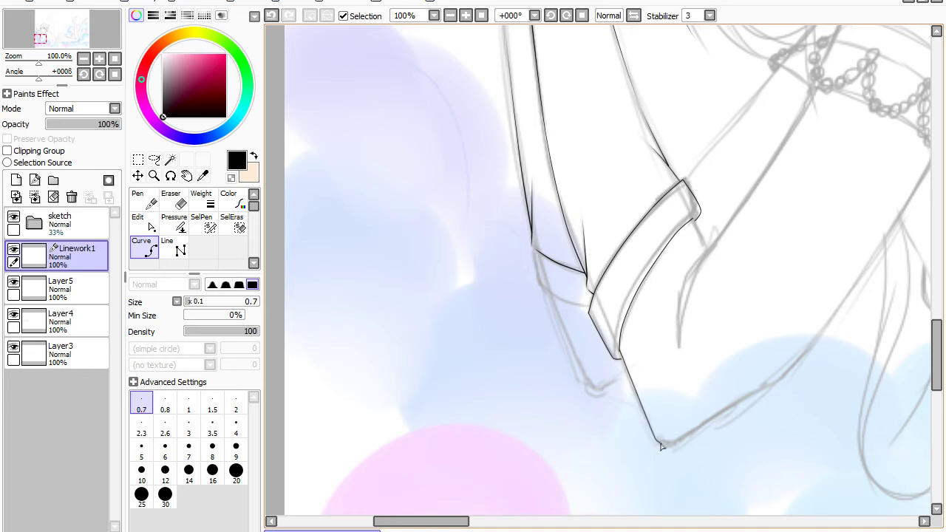
# Trace the elbow and underside of the upper arm from the armband to the lace trim, fitting the curve beyond the elbow
pyautogui.click(775, 382)
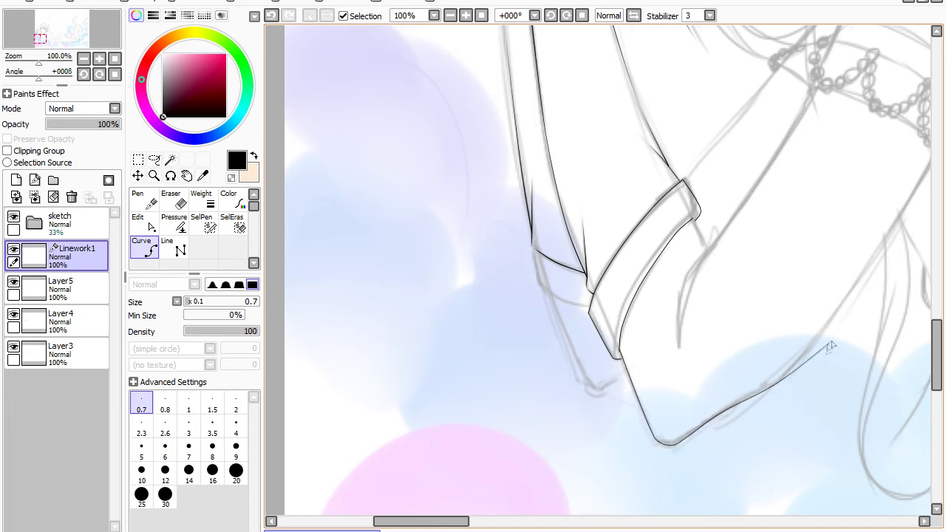
pyautogui.moveTo(461, 523); pyautogui.dragTo(489, 523)
pyautogui.doubleClick(745, 152)
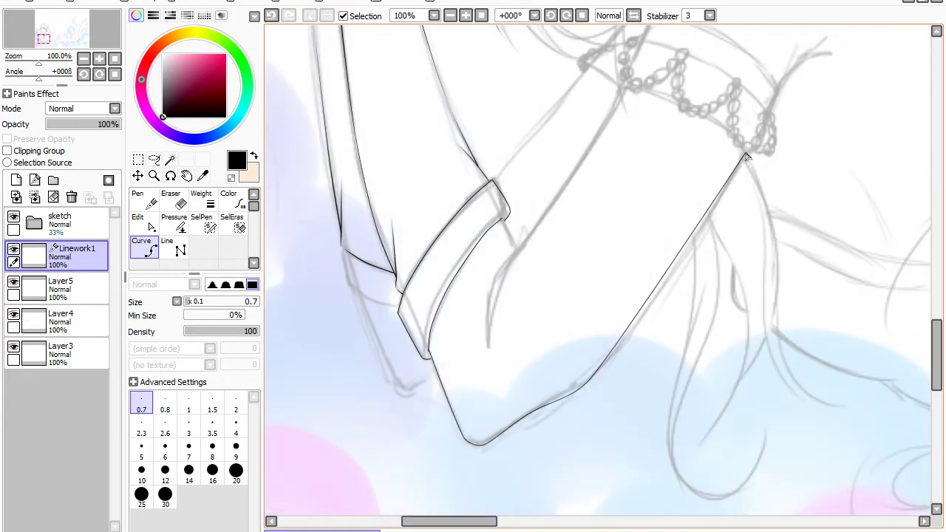
pyautogui.keyDown('ctrl'); pyautogui.click(630, 335); pyautogui.keyUp('ctrl')
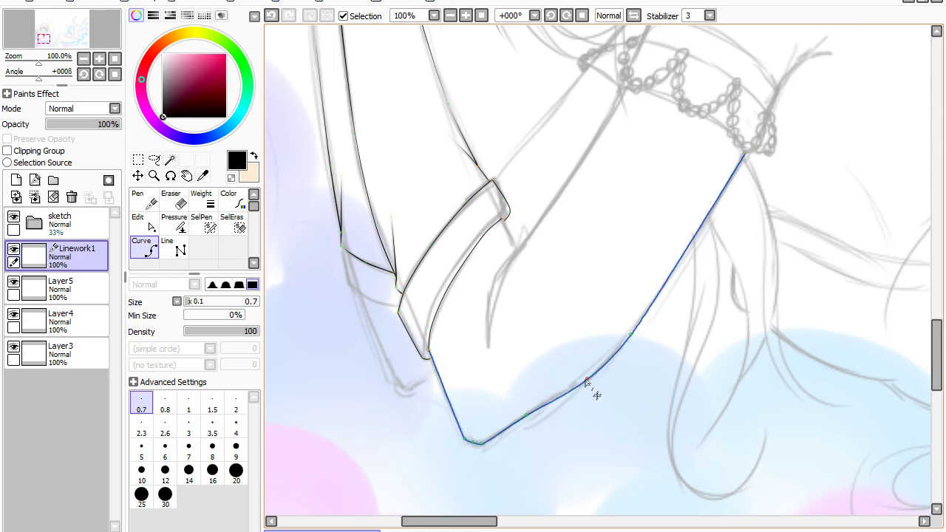
pyautogui.press('Return')
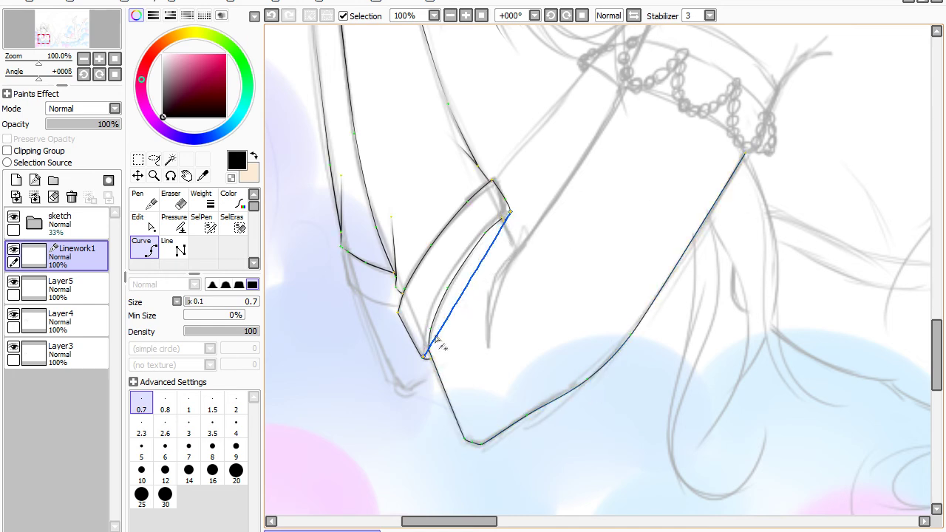
# Bend the armband's second inner line into an arc parallel to its lower edge and tidy the outer corner
pyautogui.moveTo(436, 339); pyautogui.dragTo(429, 339)
pyautogui.moveTo(455, 287); pyautogui.dragTo(449, 282)
pyautogui.click(449, 284)
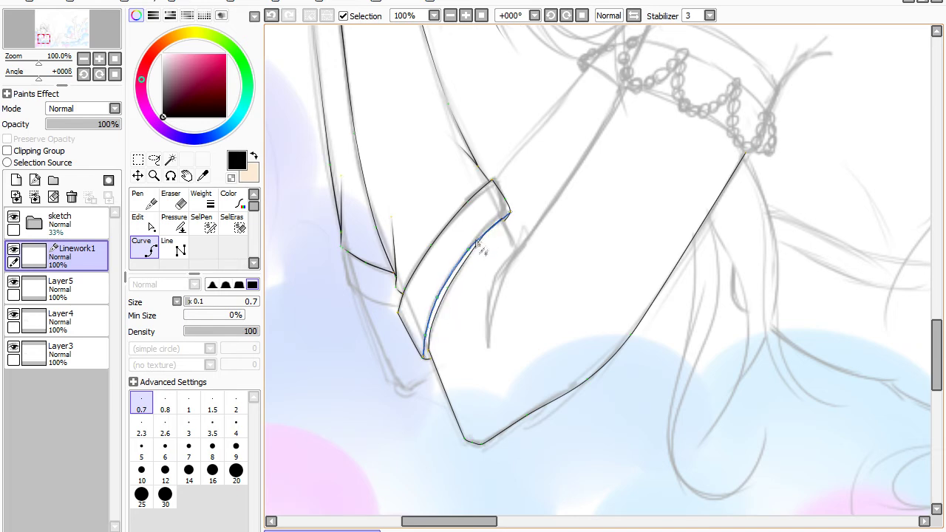
pyautogui.moveTo(488, 230); pyautogui.dragTo(459, 260)
pyautogui.press('Return')
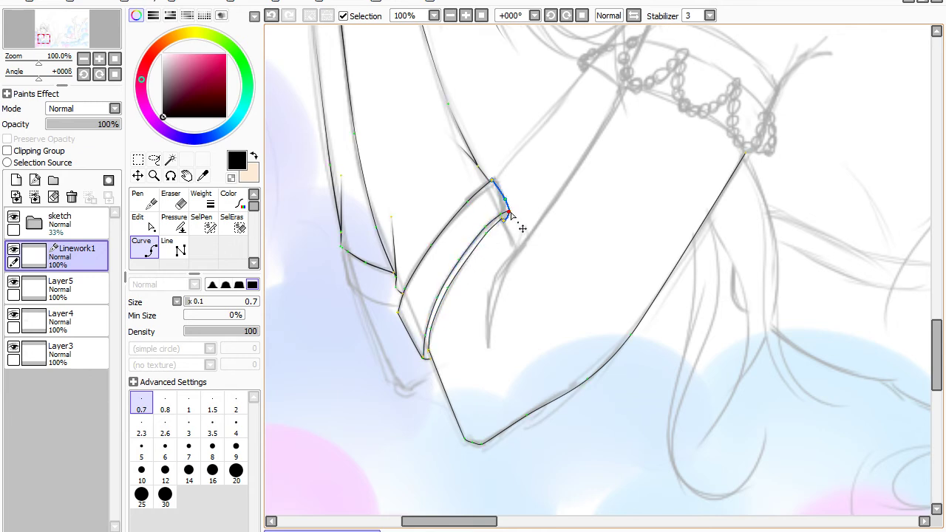
pyautogui.press('Return')
pyautogui.hotkey('ctrl', 'z')
# Increase the pressure where the armband's lower lines meet near the elbow and reduce it at the outer corner
pyautogui.click(174, 223)
pyautogui.moveTo(428, 353); pyautogui.dragTo(643, 178)
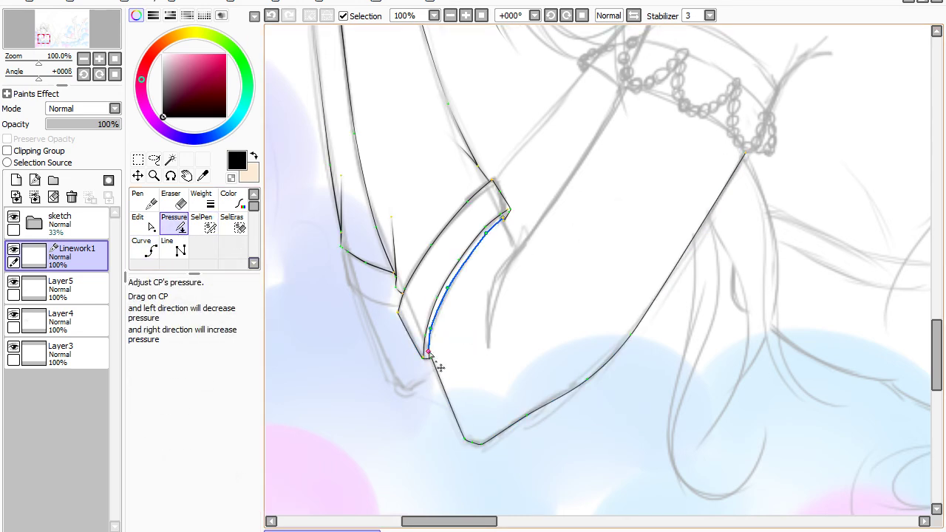
pyautogui.moveTo(431, 358); pyautogui.dragTo(620, 186)
pyautogui.moveTo(431, 358); pyautogui.dragTo(584, 240)
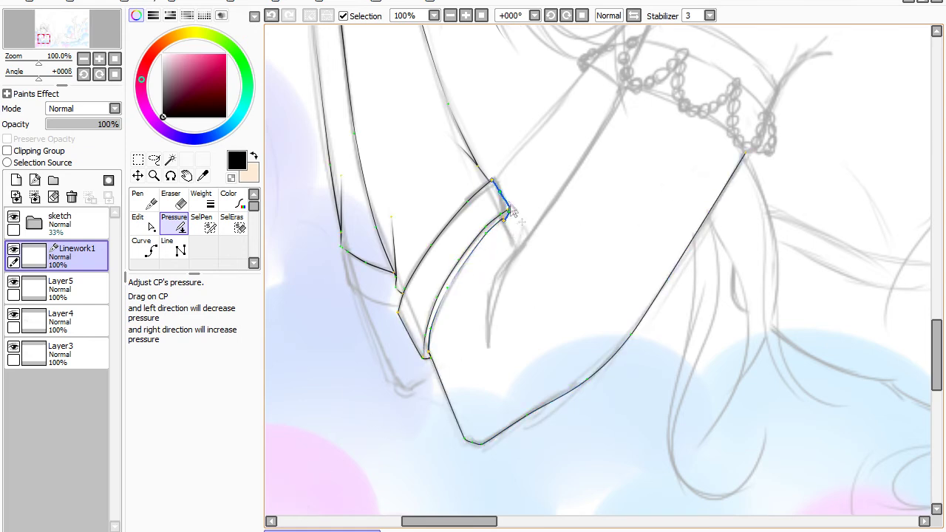
pyautogui.moveTo(507, 213)
pyautogui.mouseDown()
pyautogui.moveTo(308, 453)
pyautogui.moveTo(355, 379)
pyautogui.mouseUp()
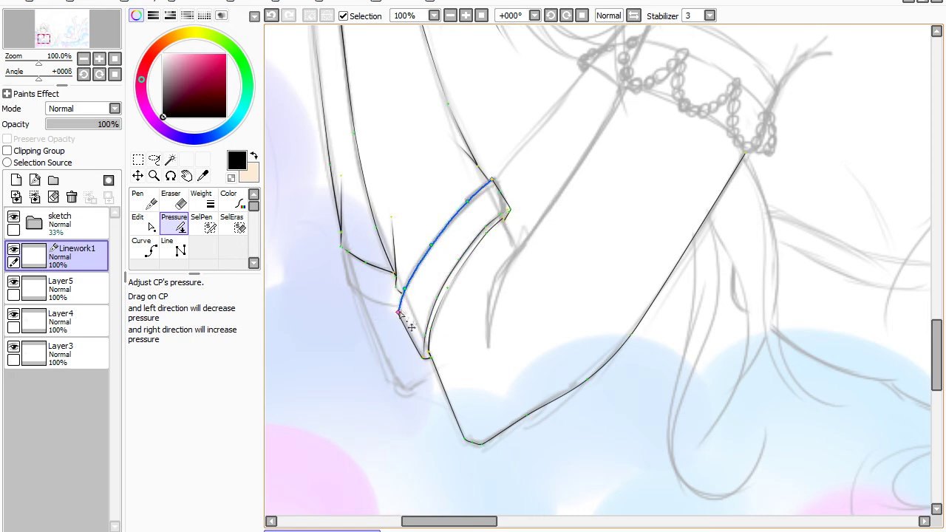
# Increase the pressure along the armband's upper edge, with 200% at its upper corner, and rebalance the outer corner's points
pyautogui.moveTo(399, 312); pyautogui.dragTo(661, 70)
pyautogui.moveTo(406, 290); pyautogui.dragTo(627, 59)
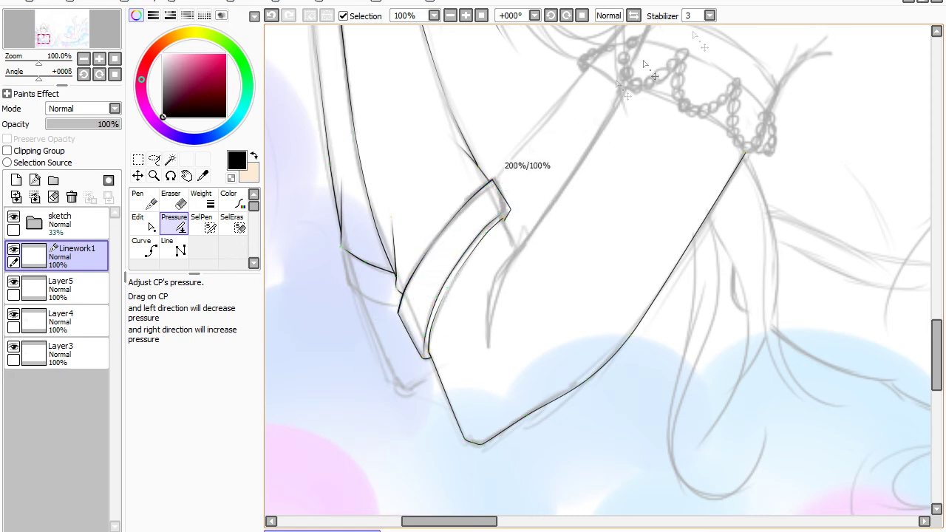
pyautogui.moveTo(493, 180); pyautogui.dragTo(588, 135)
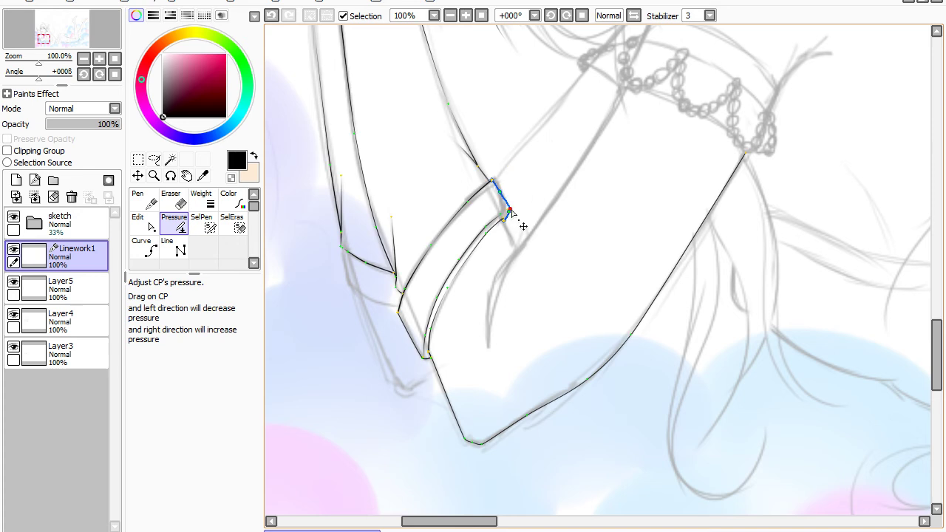
pyautogui.moveTo(510, 211); pyautogui.dragTo(358, 389)
pyautogui.moveTo(507, 223); pyautogui.dragTo(665, 92)
pyautogui.moveTo(504, 218); pyautogui.dragTo(675, 87)
# Adjust the pressure at the control points along the elbow and upper-arm underside curve to vary its thickness
pyautogui.moveTo(450, 406); pyautogui.dragTo(362, 436)
pyautogui.moveTo(465, 440); pyautogui.dragTo(447, 470)
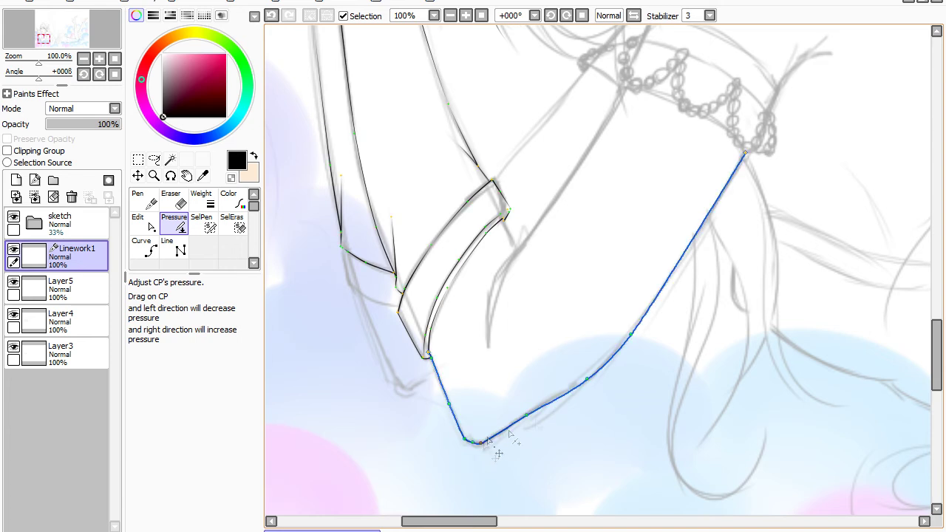
pyautogui.moveTo(527, 415); pyautogui.dragTo(456, 507)
pyautogui.moveTo(630, 334)
pyautogui.mouseDown()
pyautogui.moveTo(595, 372)
pyautogui.moveTo(591, 399)
pyautogui.mouseUp()
pyautogui.moveTo(745, 154); pyautogui.dragTo(748, 156)
pyautogui.moveTo(631, 335)
pyautogui.mouseDown()
pyautogui.moveTo(507, 453)
pyautogui.moveTo(535, 442)
pyautogui.mouseUp()
pyautogui.moveTo(588, 380); pyautogui.dragTo(531, 425)
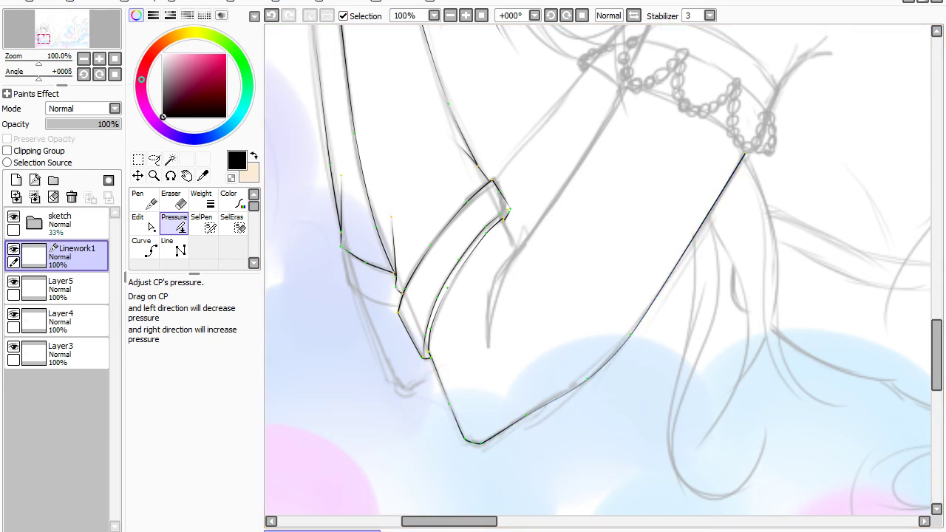
# Trace the upper arm's inner edge from the lace trim to the elbow crease and fit its bend to the sketch
pyautogui.click(145, 249)
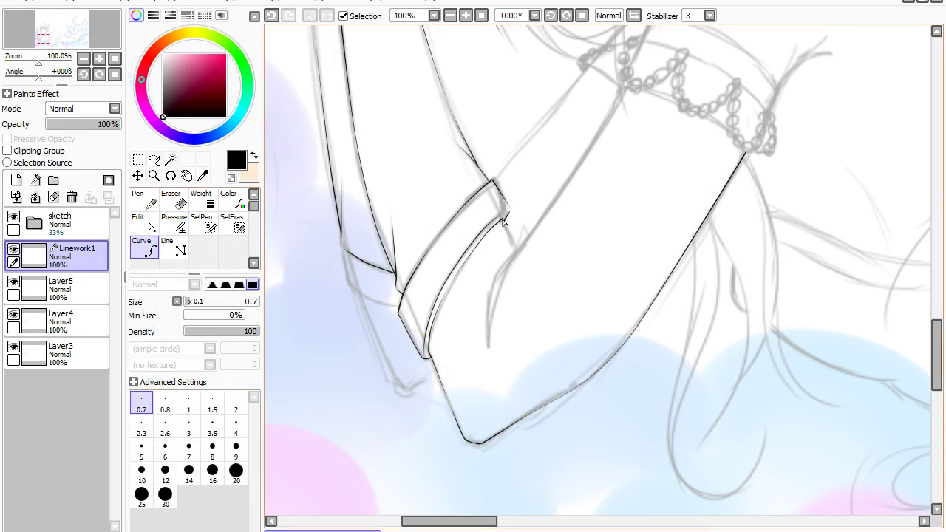
pyautogui.hotkey('ctrl', 'z')
pyautogui.doubleClick(627, 87)
pyautogui.moveTo(516, 295); pyautogui.dragTo(495, 280)
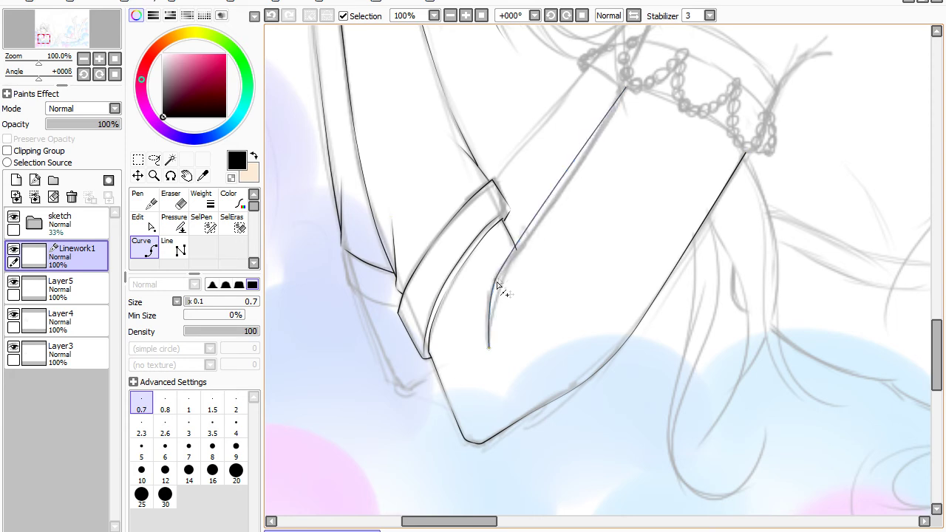
pyautogui.moveTo(520, 240); pyautogui.dragTo(522, 244)
pyautogui.moveTo(495, 279)
pyautogui.mouseDown()
pyautogui.moveTo(490, 318)
pyautogui.moveTo(498, 274)
pyautogui.mouseUp()
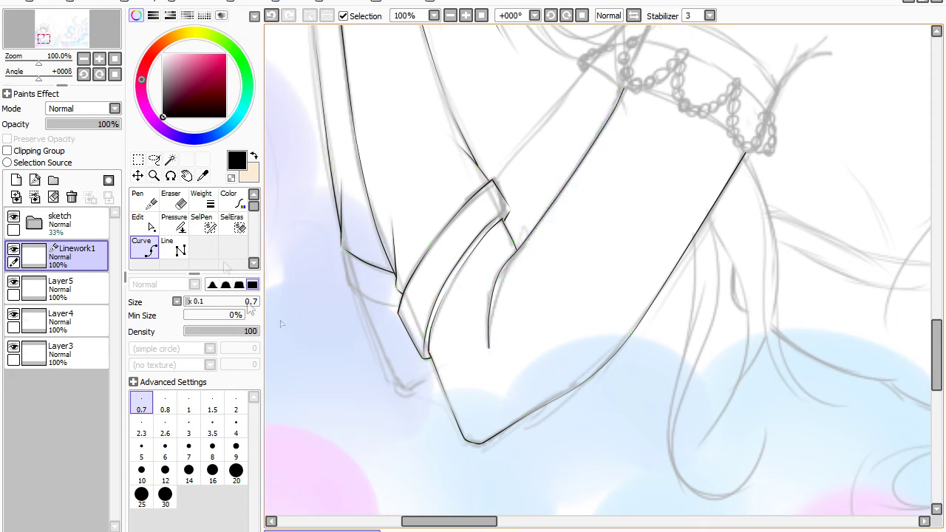
# Increase the pressure around the bend of the upper arm's inner curve to thicken the crease
pyautogui.click(174, 221)
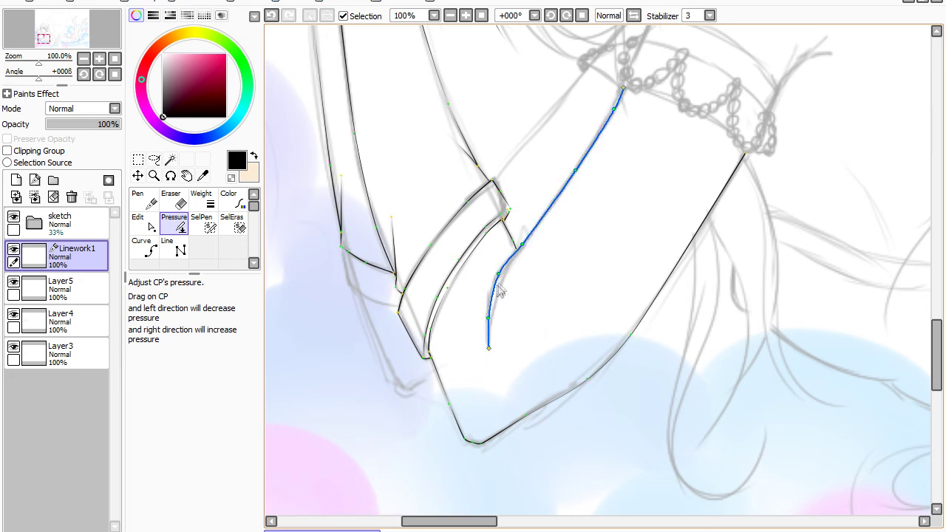
pyautogui.moveTo(521, 246); pyautogui.dragTo(674, 130)
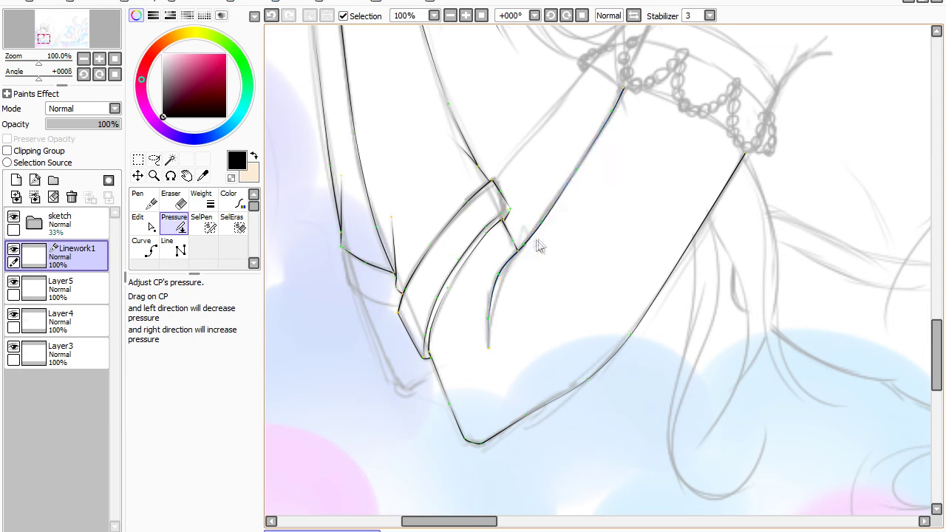
pyautogui.moveTo(499, 279); pyautogui.dragTo(521, 261)
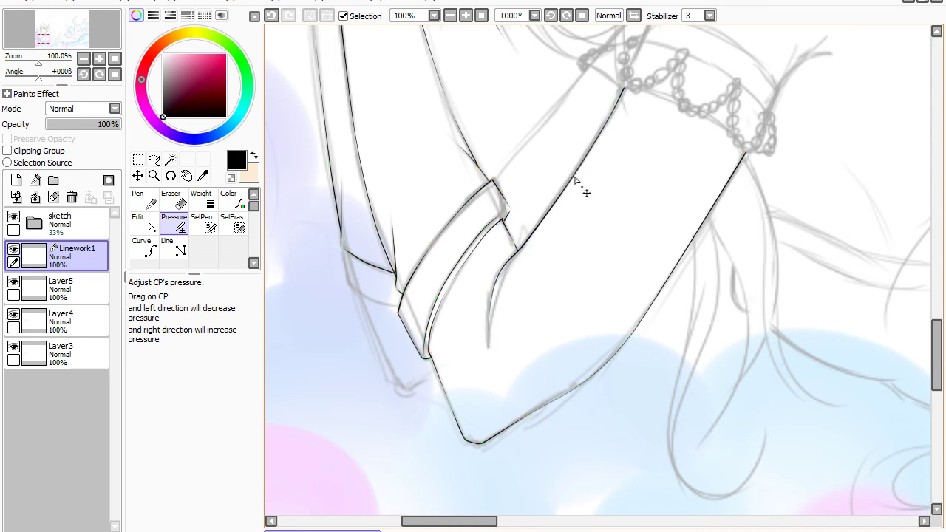
# Check the inked arm against the sketch by toggling the sketch folder, and examine the complete line art of the figure
pyautogui.click(98, 296)
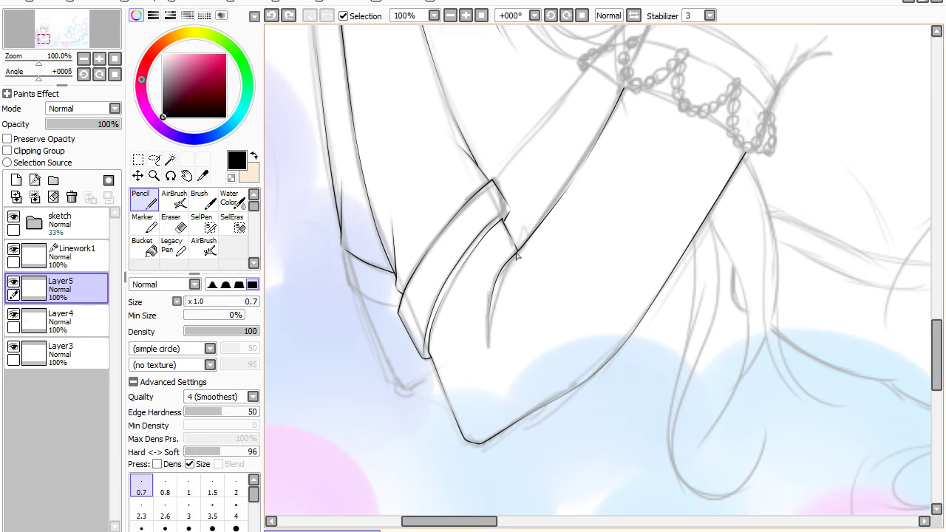
pyautogui.click(13, 216)
pyautogui.click(13, 216)
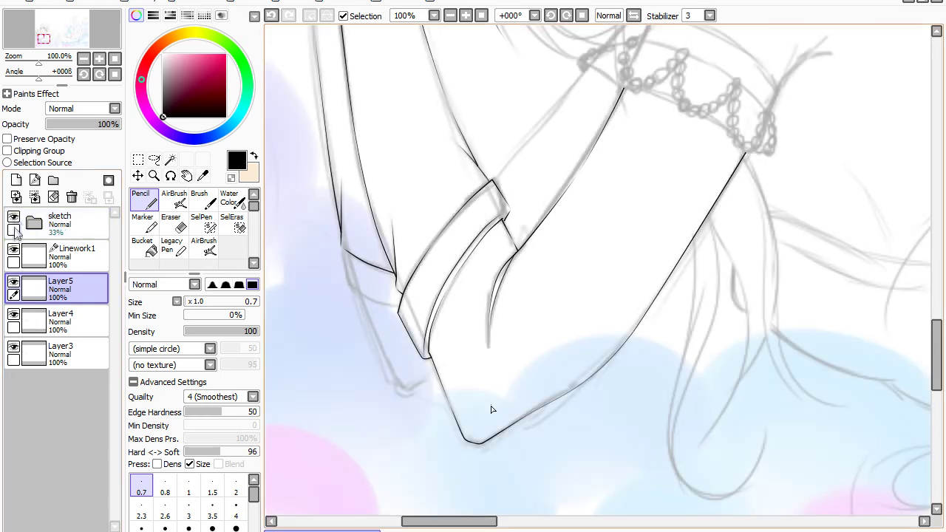
pyautogui.click(74, 256)
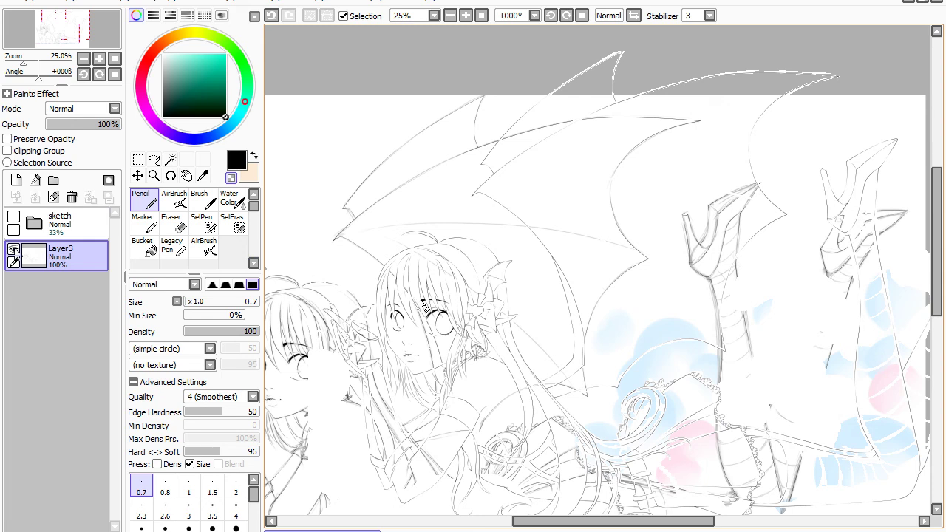
pyautogui.scroll(3, 422, 306)
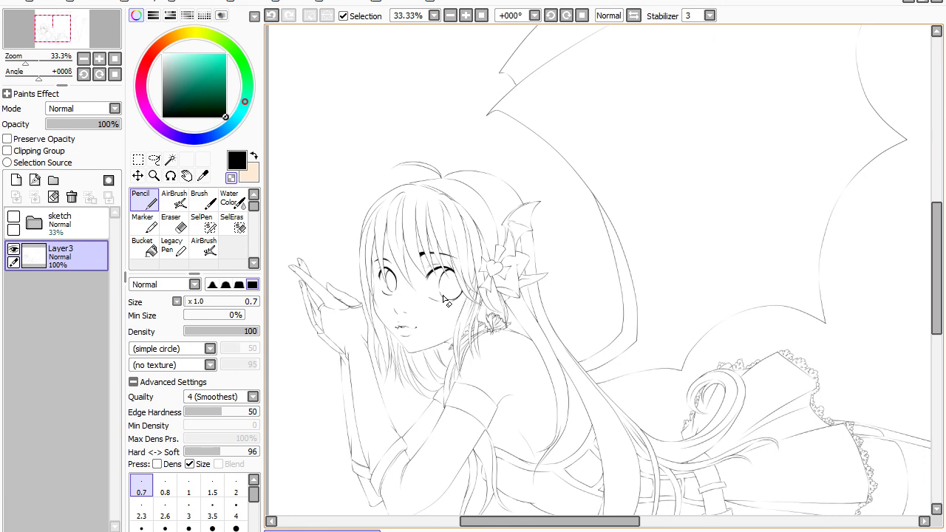
pyautogui.scroll(-1, 445, 300)
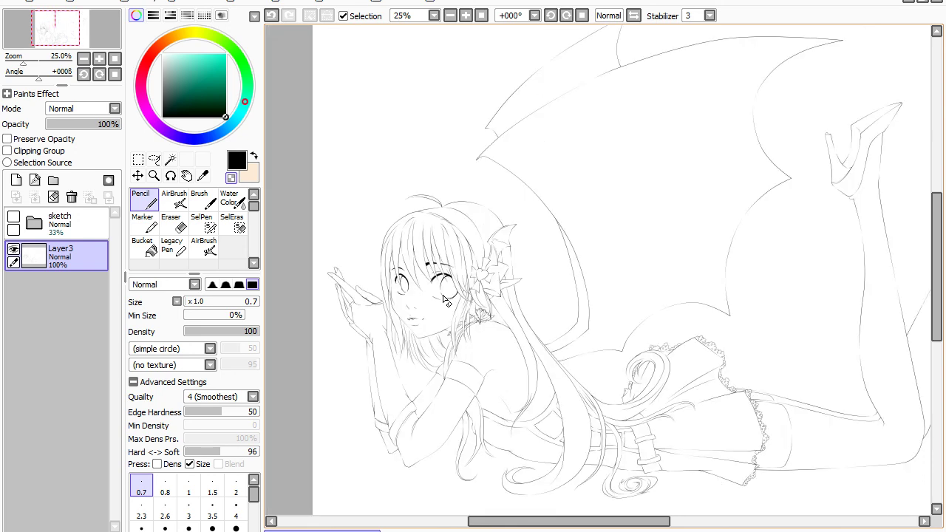
pyautogui.moveTo(512, 289); pyautogui.dragTo(486, 302)
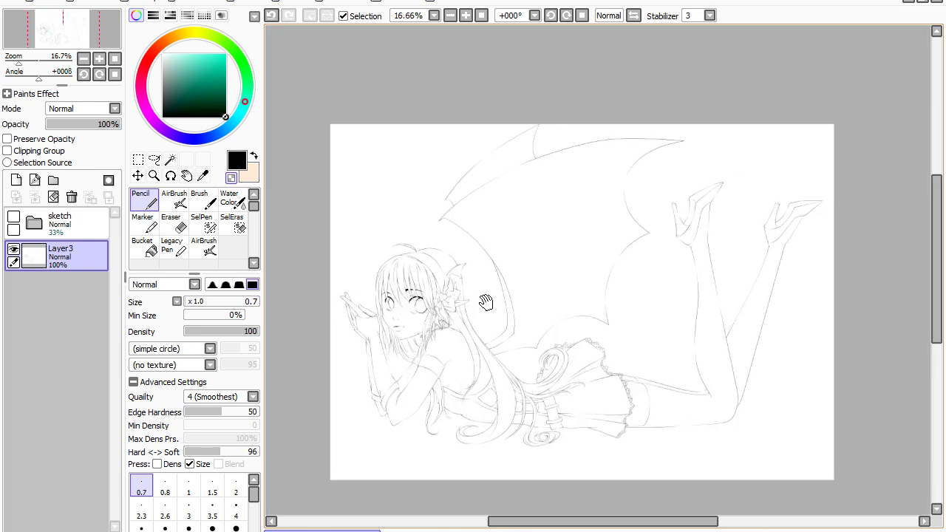